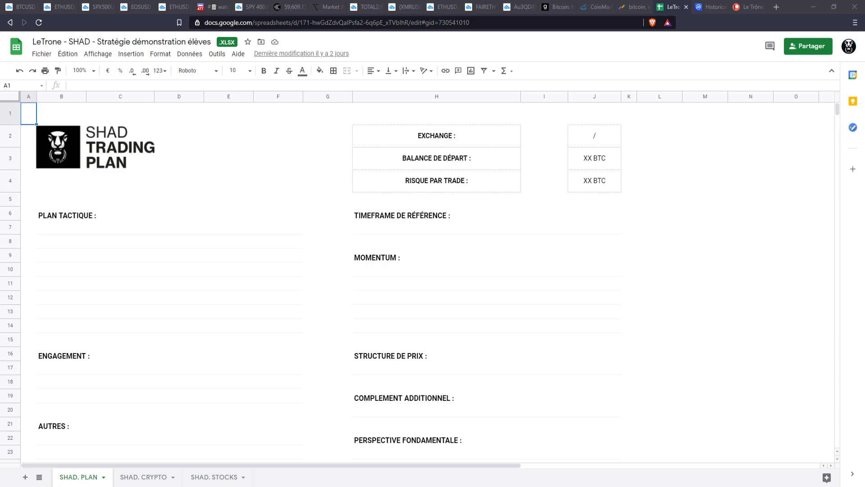
Step: On the SHAD. PLAN sheet, enter "Repérer des assets avec une courbe horizontale, analyser le momentum, analyser le volume" in B7
click(221, 470)
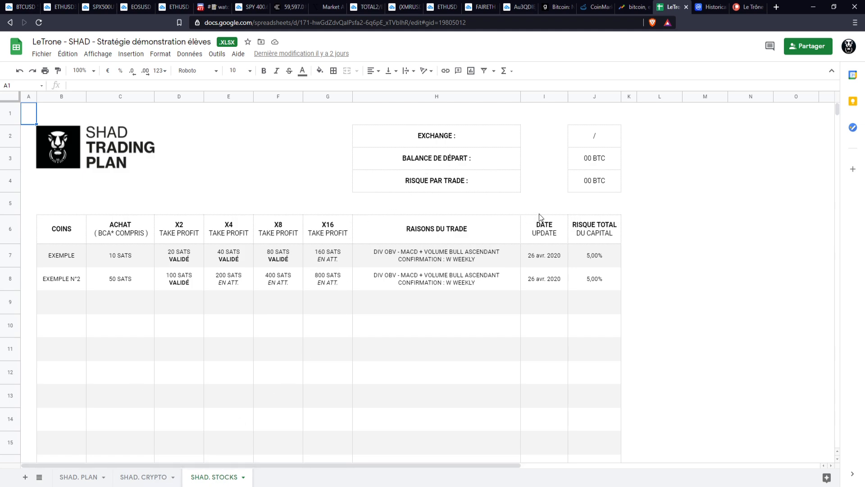
click(77, 477)
click(71, 228)
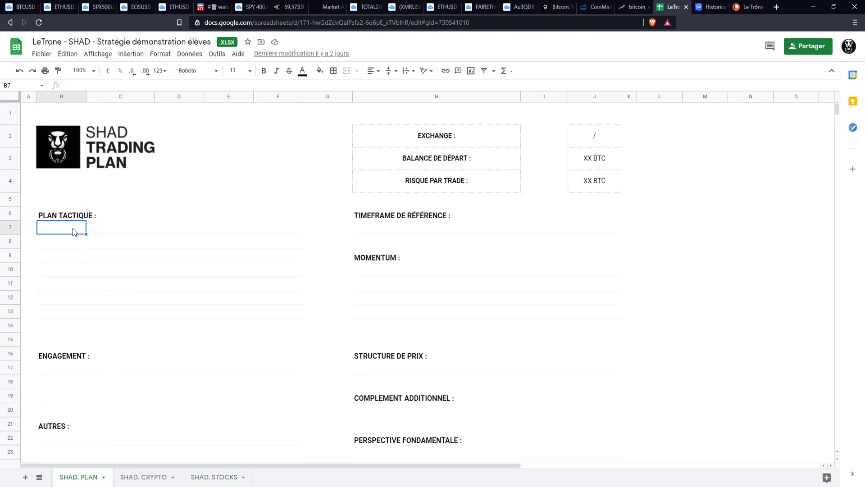
double_click(69, 231)
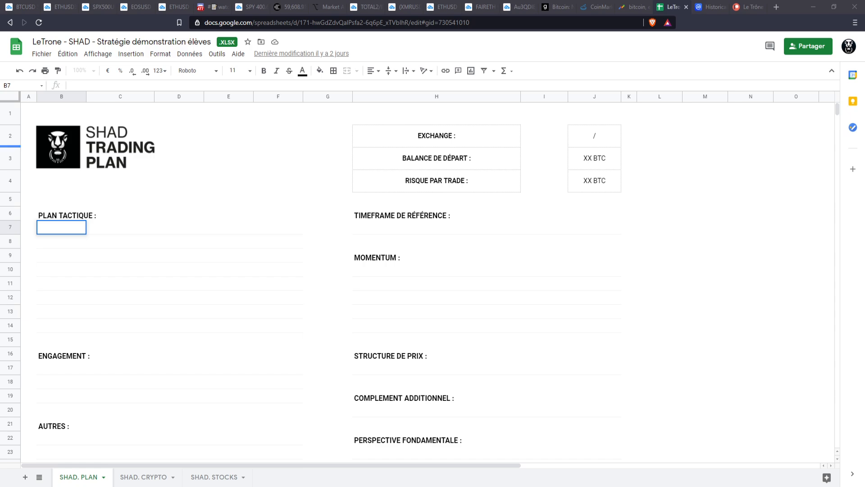
double_click(57, 224)
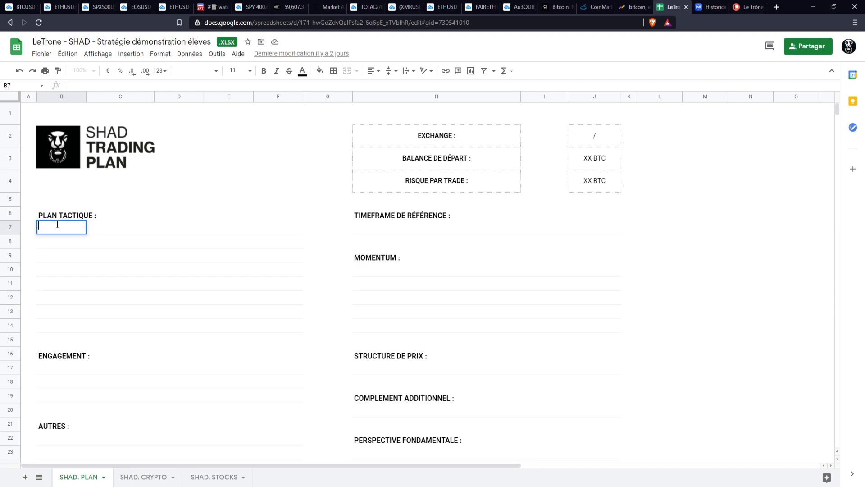
text(Repérer des assets avec une courbe horizontale, analyser le momentum, analyser le volume)
Step: Enter in B8 "chercher une structure qui peut indiquer que la dynamique s'inverse ce qui peut permettre" and in B9 "de récupérer un ou plusieurs doubles rapidement"
double_click(55, 243)
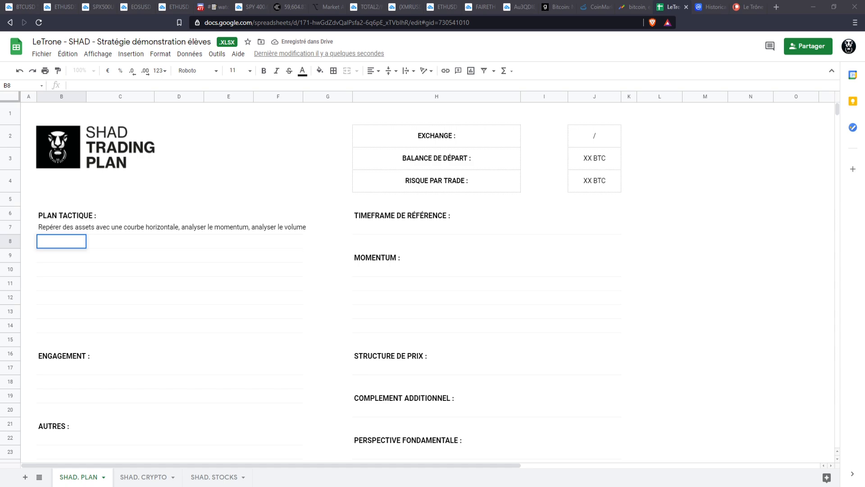
click(48, 241)
text(chercher une structure qui peut indiquer que la dynamique s'inverse ce qui peut permettre)
key(Return)
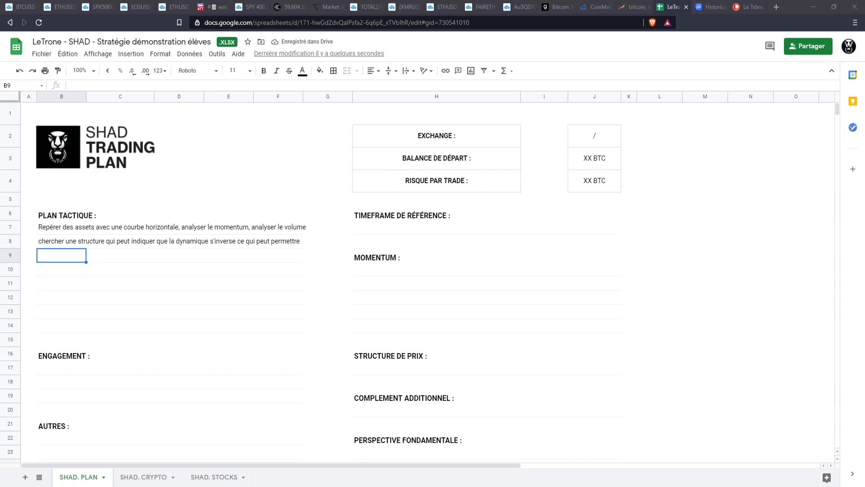
click(58, 259)
text(de récupérer un ou plusieurs doubles rapidement)
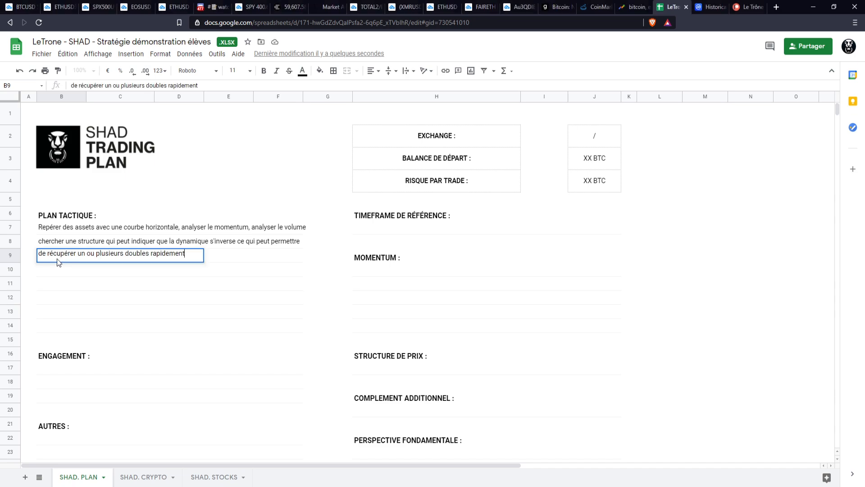
key(Return)
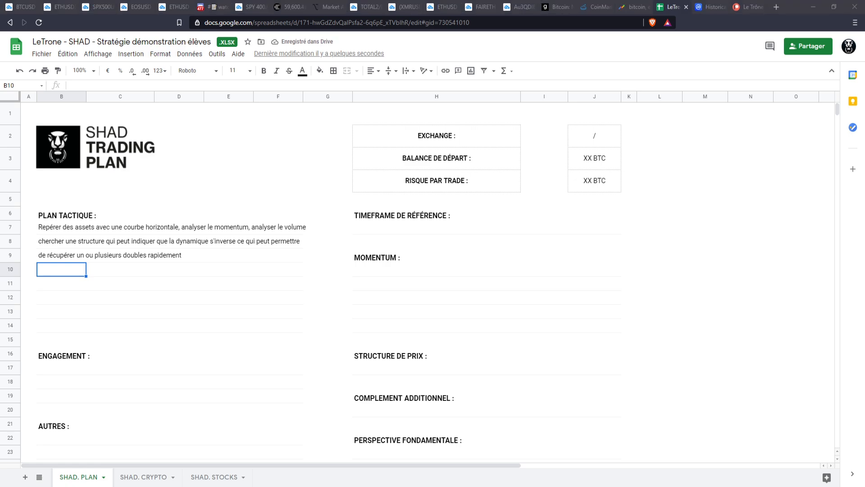
Step: Enter in B10 "Scanner les assets permettants d'offrir minimum 4 doubles avec un retracement de moitié" and in B11 "depuis l'ATH"
click(61, 270)
double_click(62, 270)
text(Scanner les assets permettants d'offrir minimum 4 doubles avec un retracement de moitié)
text($)
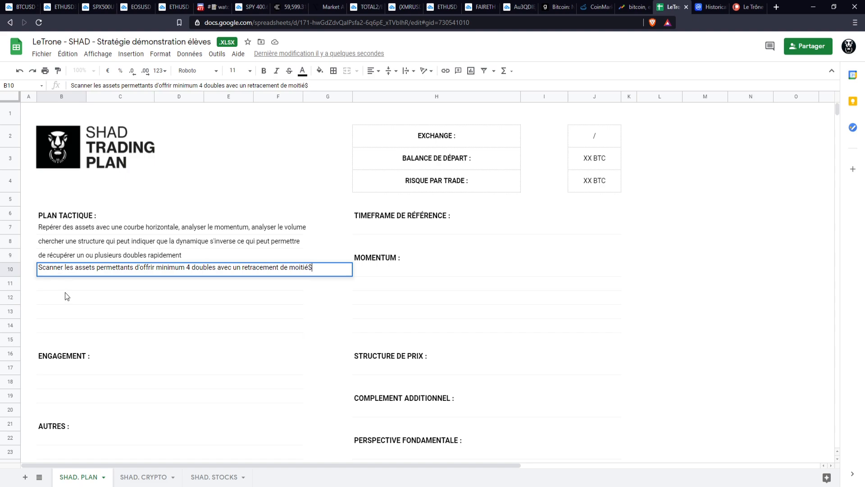
key(BackSpace)
key(Return)
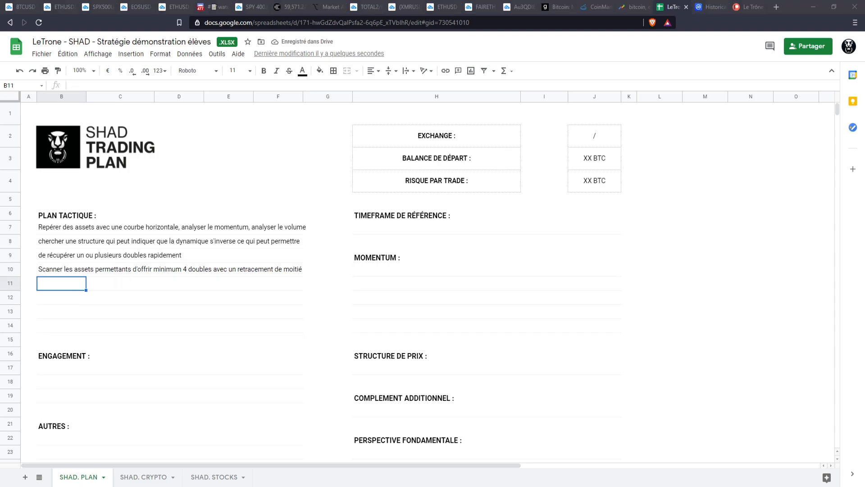
double_click(67, 284)
text(depuis l'ATH)
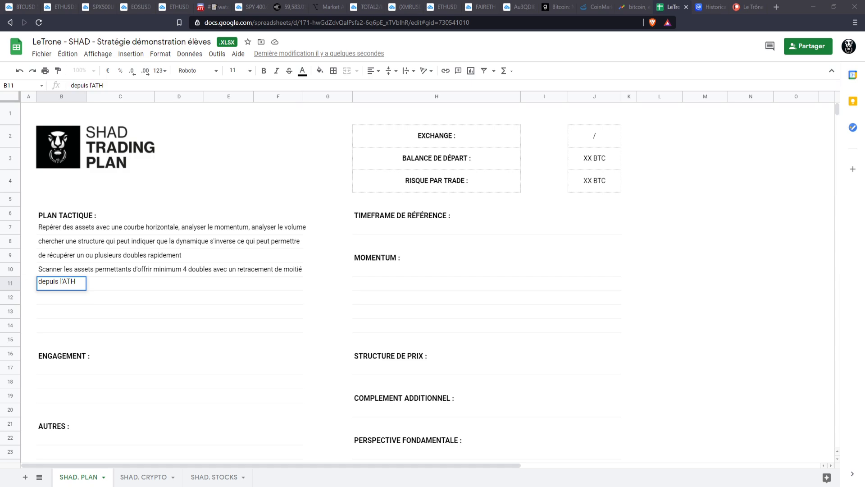
Step: In B12 enter "Calculer les 50% rule Target de Mr Gann", in B13 "Trader les cycles de marché donc accepter que la position puisse durer plusieurs mois / années"
click(65, 297)
text(Calculer les 50% rule Target de Mr Gann)
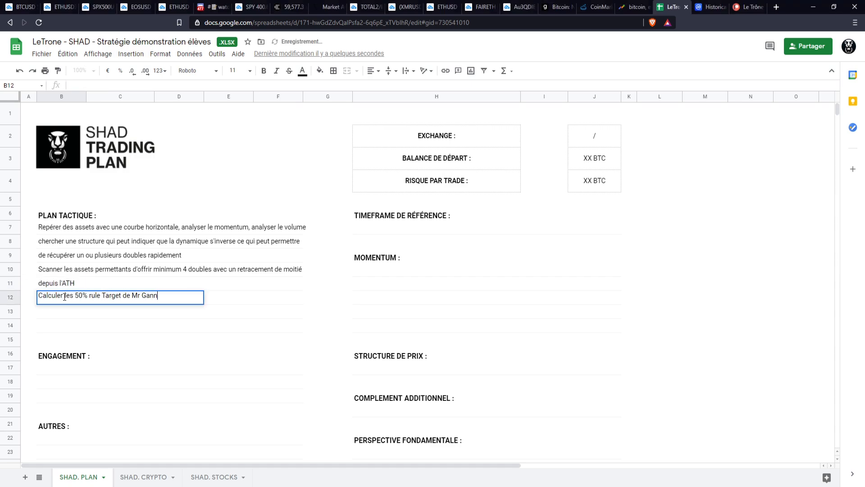
key(Return)
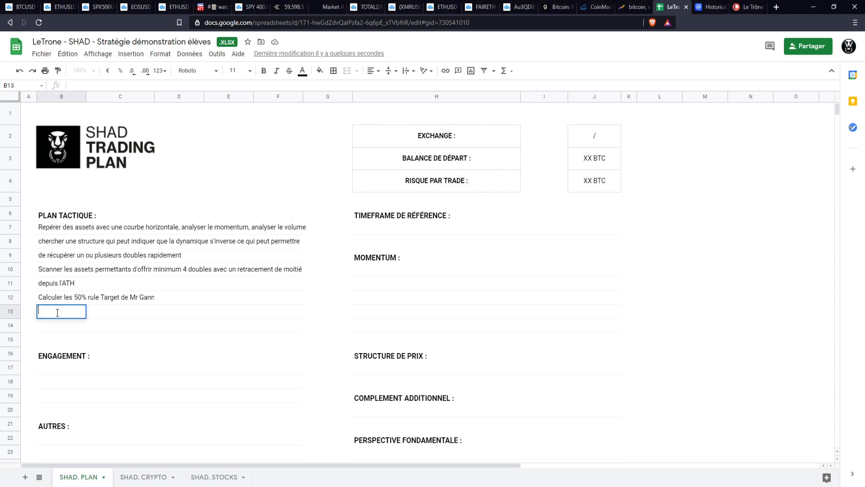
text(Trader les cycles de marché donc accepter que la position puisse durer plusieurs mois / années)
click(103, 346)
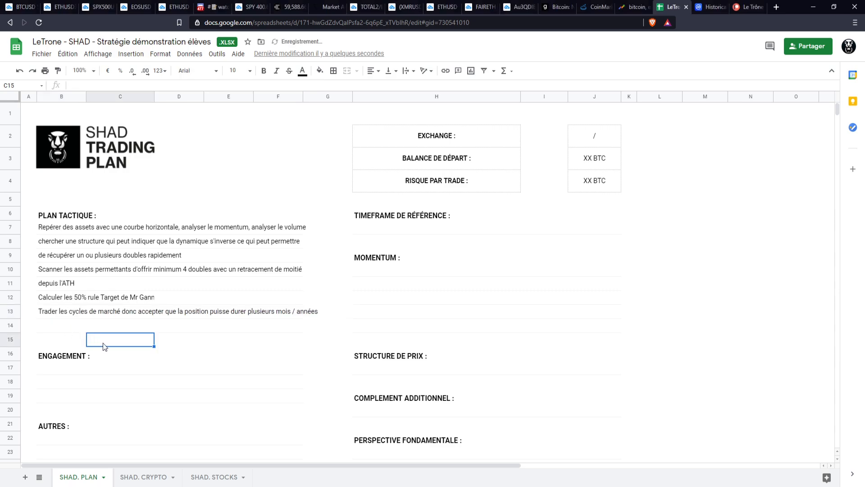
Step: Fill in the reference timeframe under "TIMEFRAME DE RÉFÉRENCE" in H7 as "Weekly / Monthly"
click(379, 234)
double_click(381, 232)
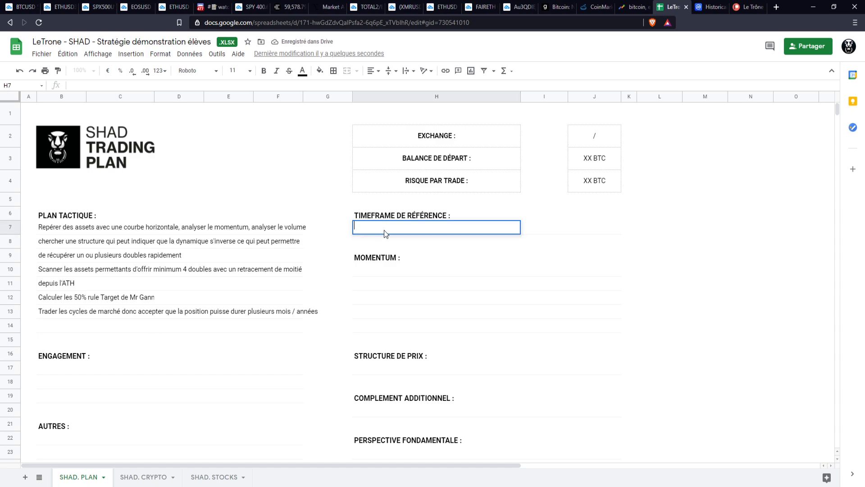
text(Weekly / M)
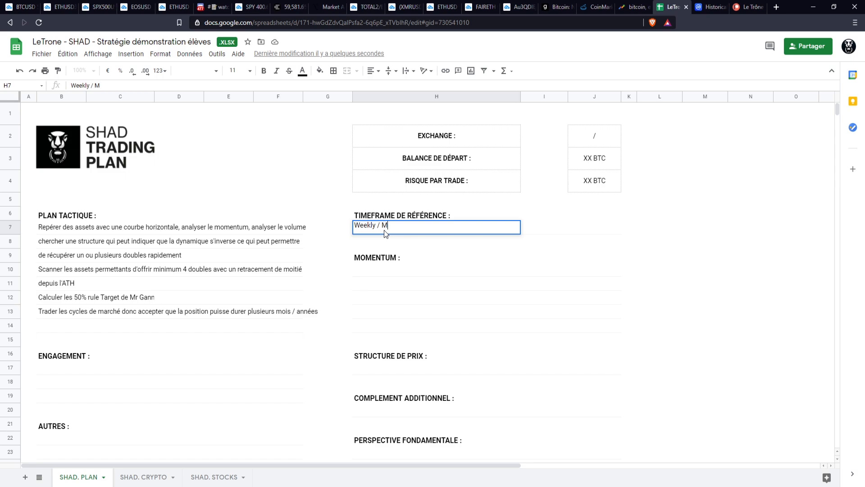
text(onthly)
Step: Under MOMENTUM, enter "Break trendline --> Structure de l'autre côté" in H10 and "Div MACD - Momentum en accord avec le mouvement pour éviter les head-fakes" in H11
click(383, 273)
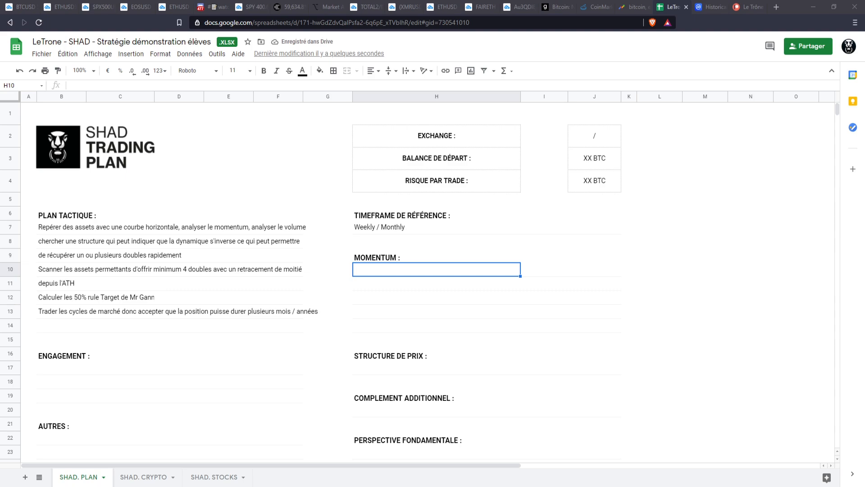
text(Break trendline --> Structure de l'autre côté)
key(Return)
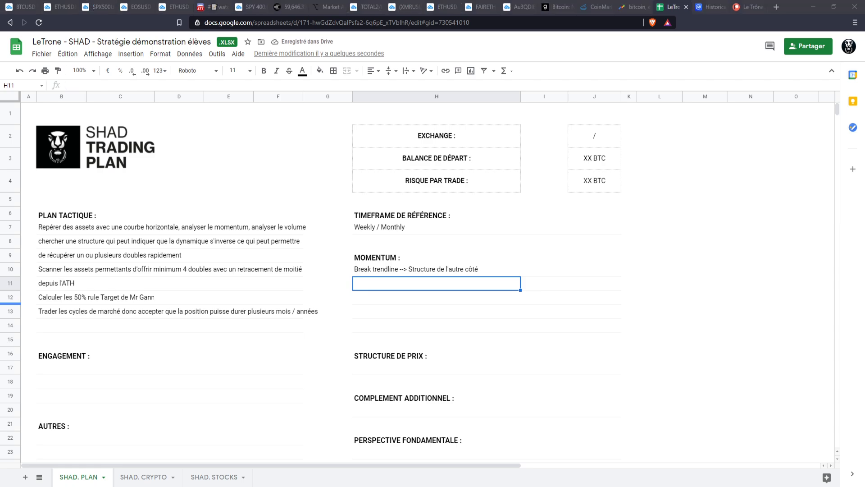
double_click(401, 284)
text(Div MACD - Momentum en accord avec le mouvement pour éviter les head-fakes)
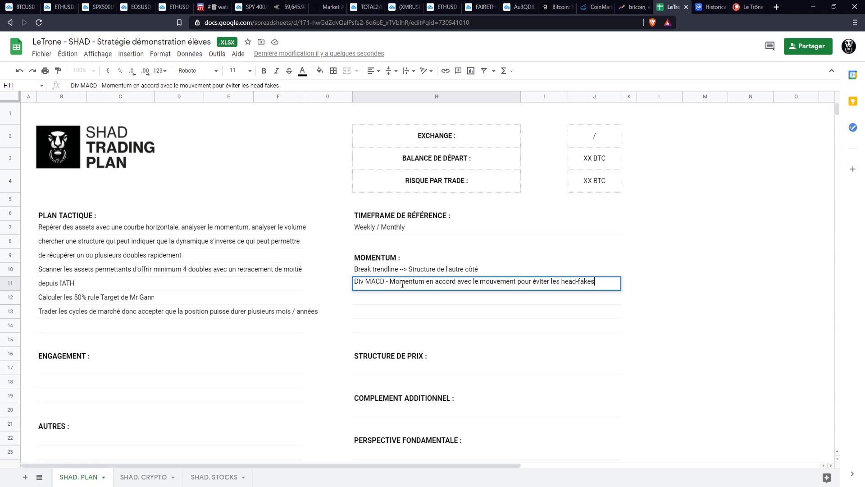
key(Return)
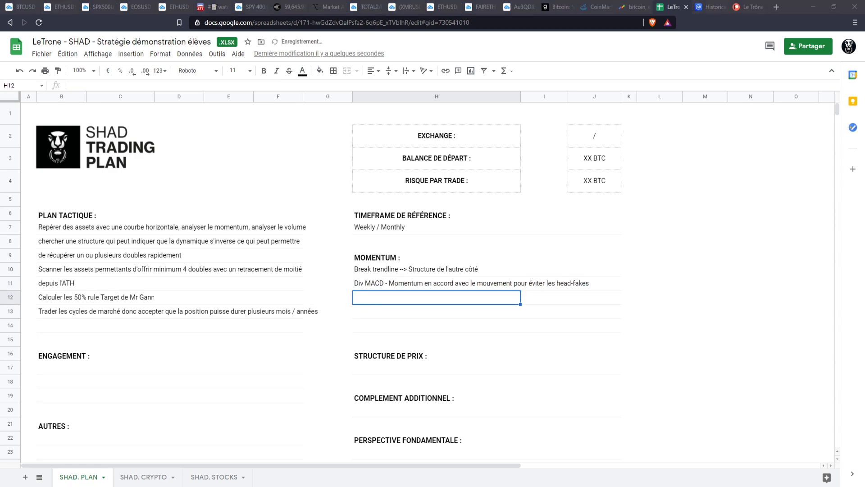
Step: Enter in H12 "Div OBV pour détecter une accumulation / capitaux qui ne soutiennent plus le mouvement" and in H13 "William%r EMA13"
double_click(401, 296)
text(Div OBV pour détecter une accumulation / capitaux qui ne soutiennent plus le mouvement)
key(Return)
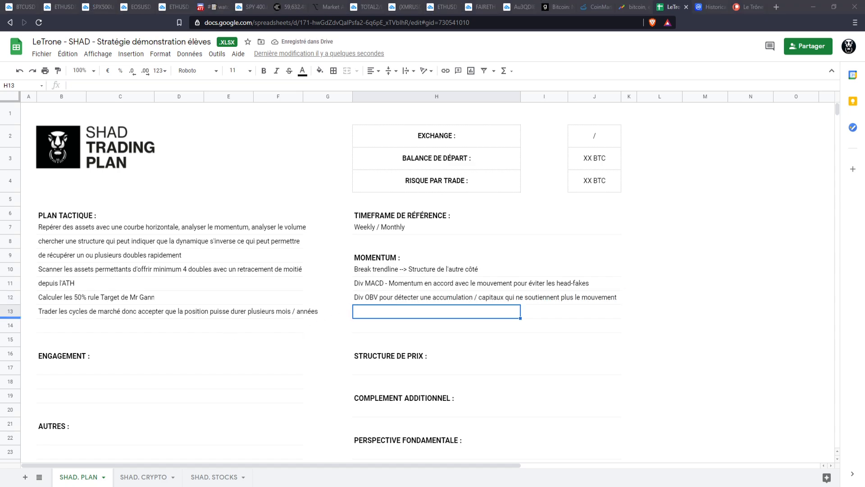
double_click(379, 312)
text(William%r EMA13)
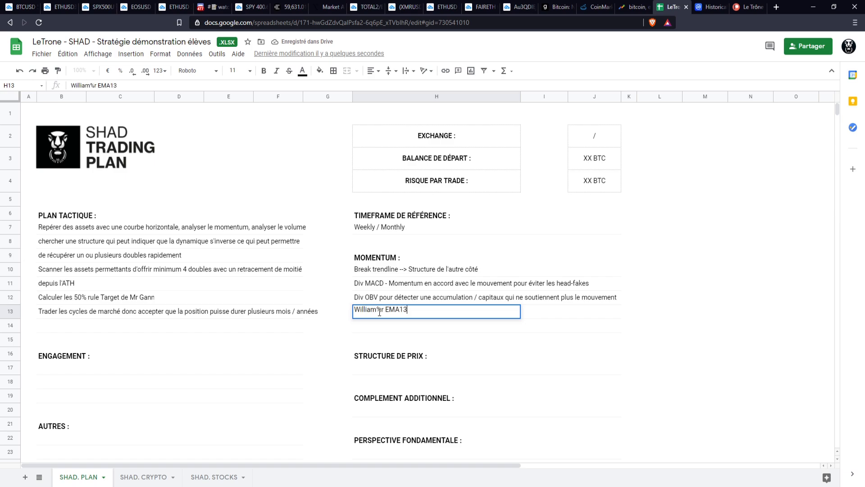
key(Return)
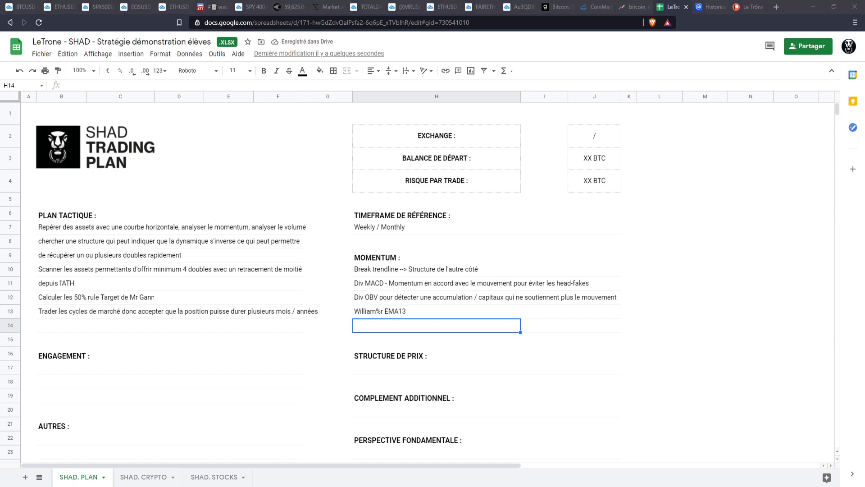
Step: Add "Biais EMA 13 / MA 30 - Volatility Index" as the last MOMENTUM line in H14
double_click(373, 326)
text(Biais EMA 13 / MA 30)
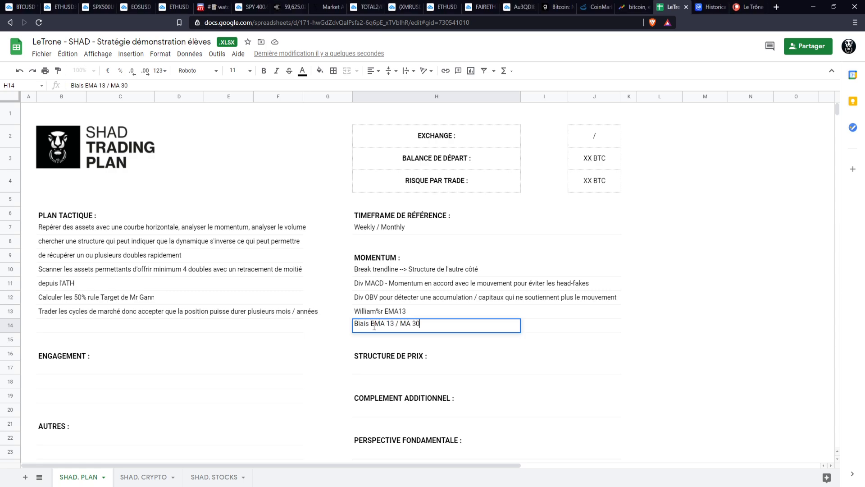
text( - Volatility Index)
key(Return)
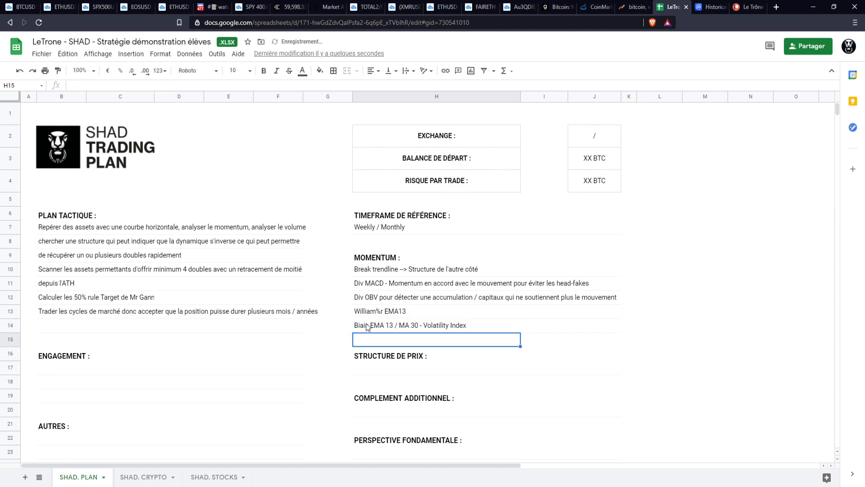
Step: Under STRUCTURE DE PRIX, enter "W bottom / ETEi Bottom / Candlestick Reversal Pattern" in H17
click(390, 373)
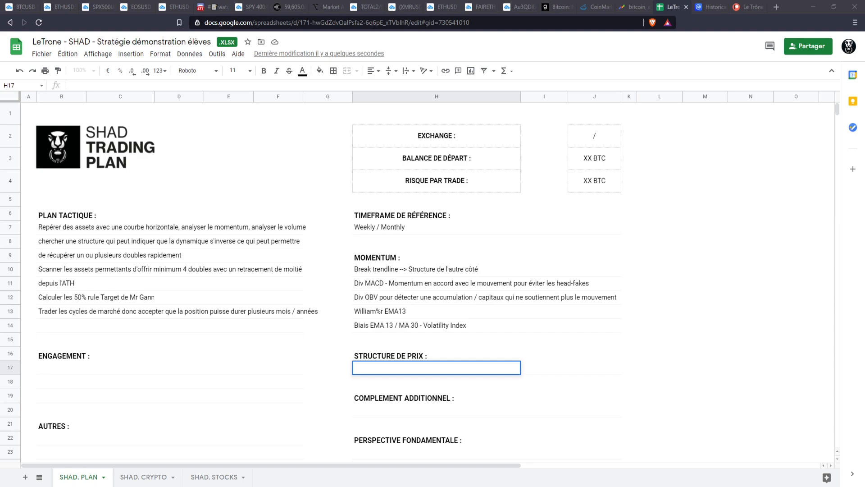
text(W bottom / ETEi Bottom / Candlestick Reversal Pattern)
key(Return)
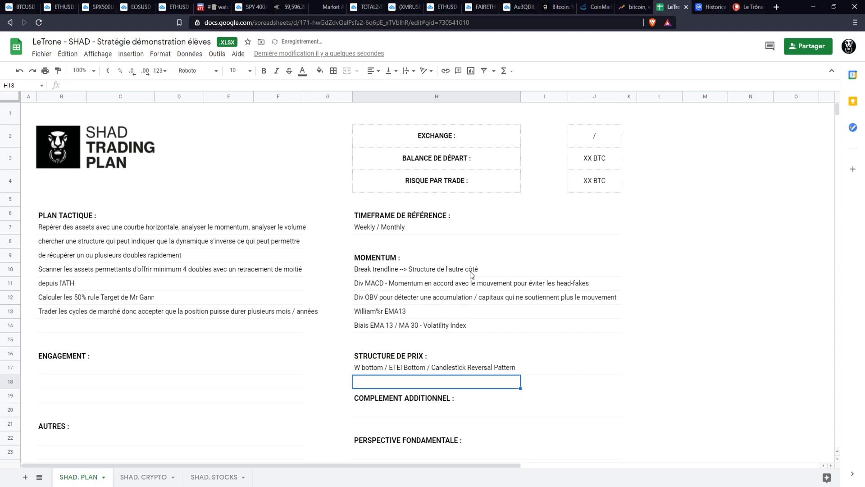
Step: Under ENGAGEMENT, enter "Je m'engage à ne pas dépasser 5 % de mon capital sur une position "SHAD"" in B17
scroll(386, 242, down, 3)
click(64, 287)
click(63, 301)
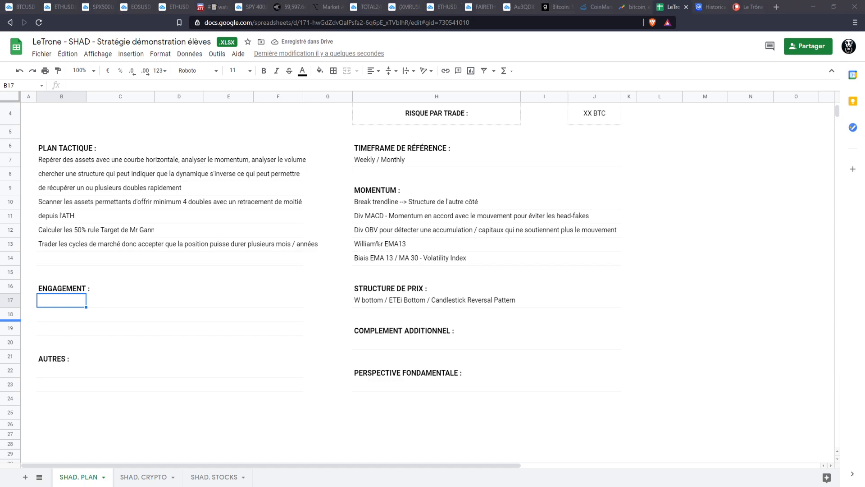
double_click(60, 301)
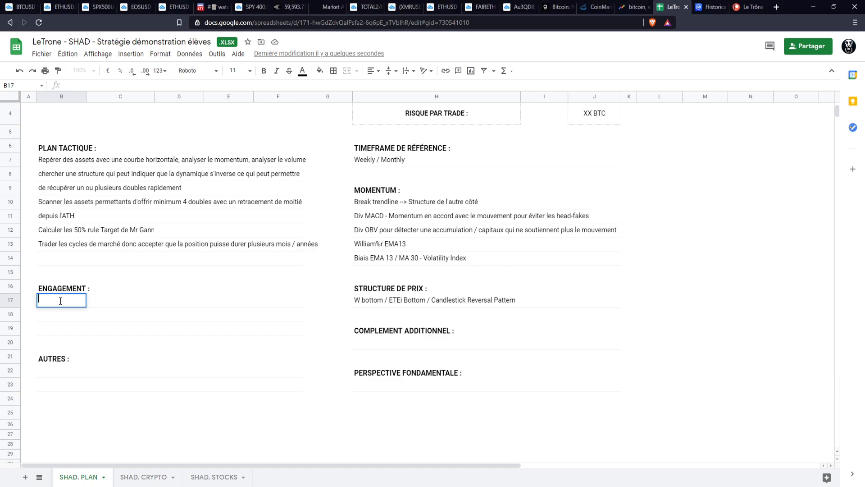
text(Je m'engage à ne pas dépasser 1.75 % de mon capital sur une position "SHAD")
click(147, 301)
key(BackSpace)
key(BackSpace)
key(BackSpace)
key(BackSpace)
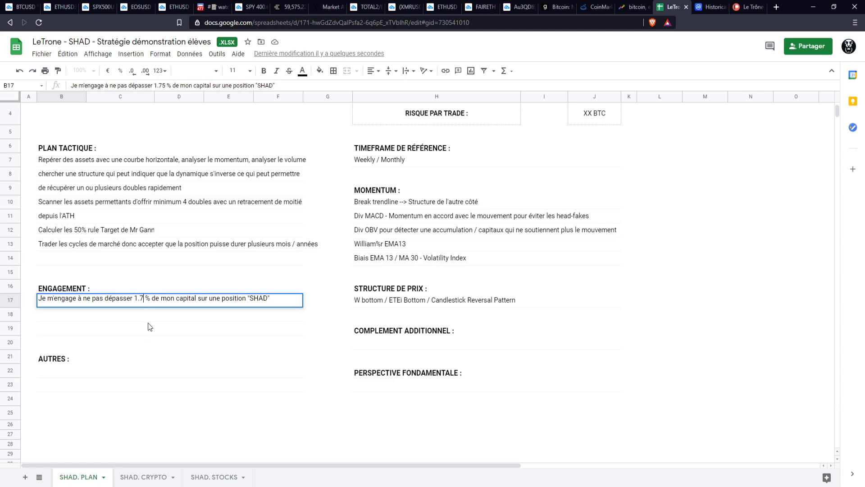
text(5)
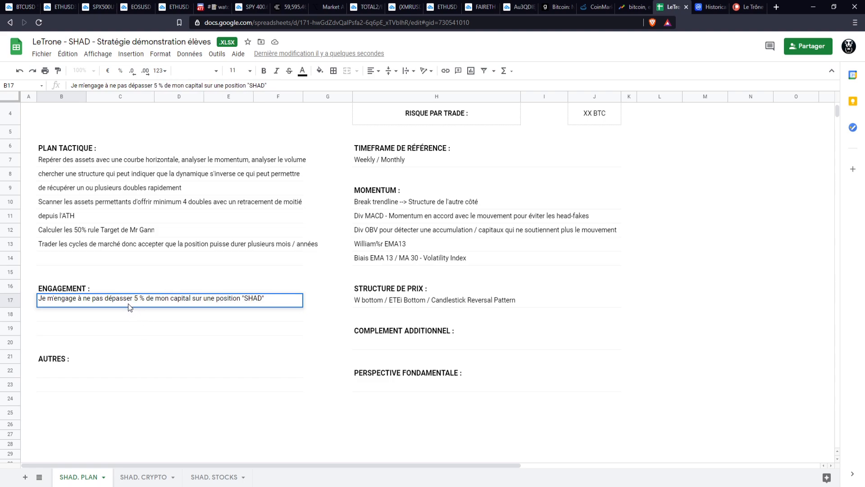
Step: Enter the second commitment "Je m'engage à respecter le Risk Management que je me suis imposé" in B18
click(59, 319)
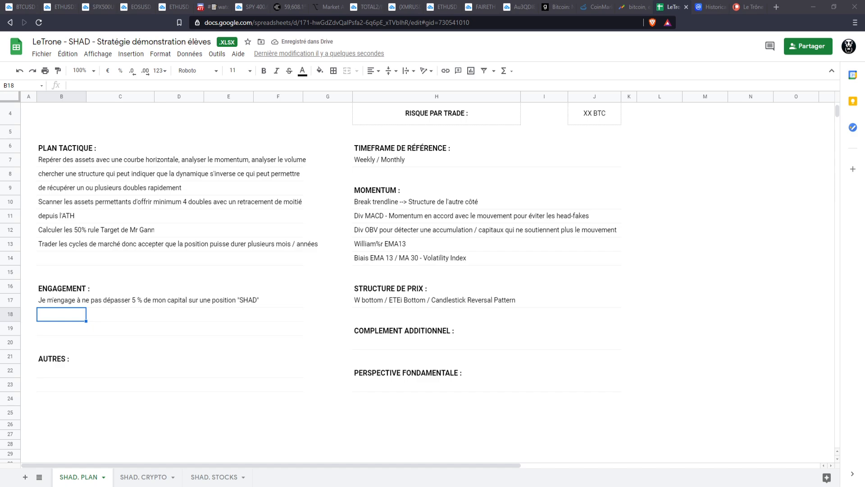
double_click(53, 318)
text(Je m'engage à respecter le Risk Management que je me suis imposé)
key(Return)
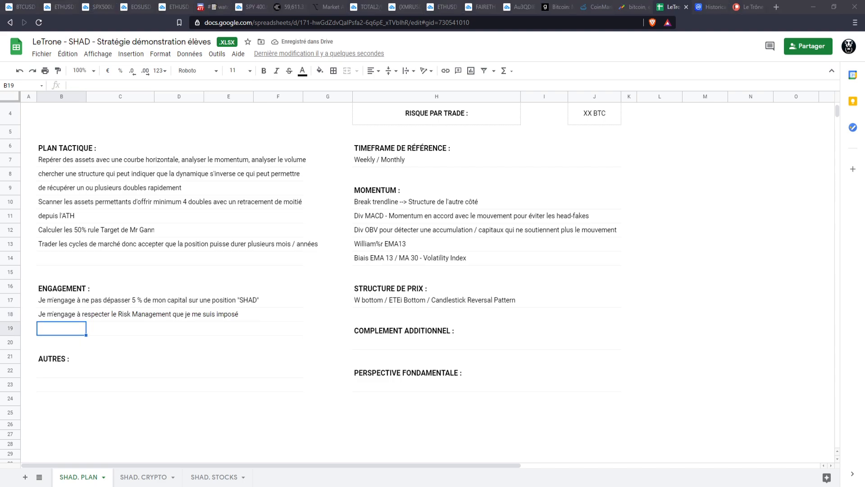
Step: Enter in B19 "Je m'engage à respecter les fondamentaux de la stratégie --> Stop à 0 et uniquement 0"
double_click(59, 325)
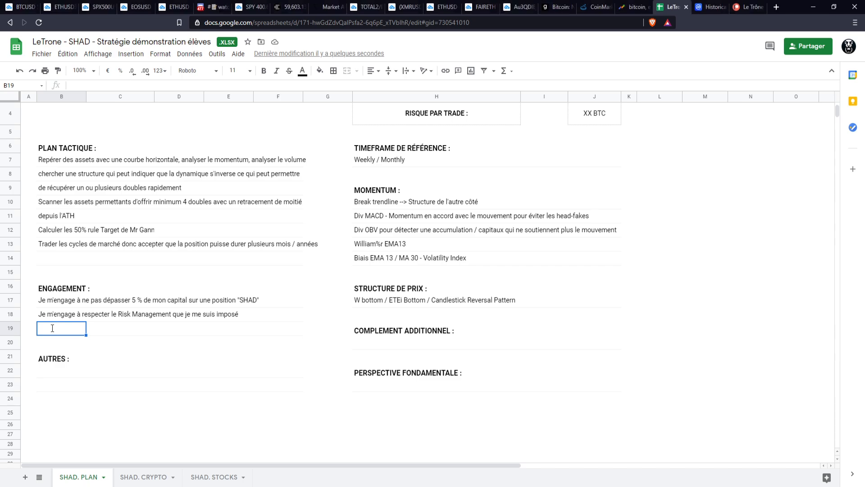
text(Je m'engage à respecter les fondamentaux de la stratégie --> Stop à 0 et uniquement 0)
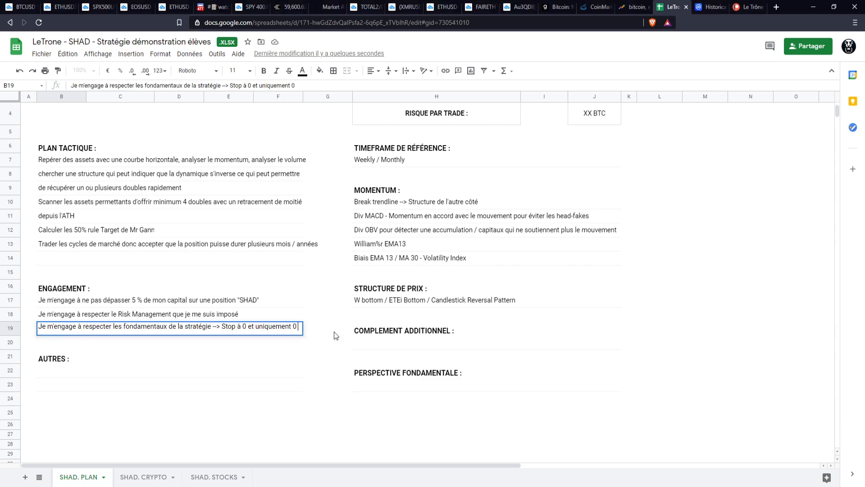
Step: Append "-- pas de stop" to the third commitment in B19
text(-- pas de stop)
key(Return)
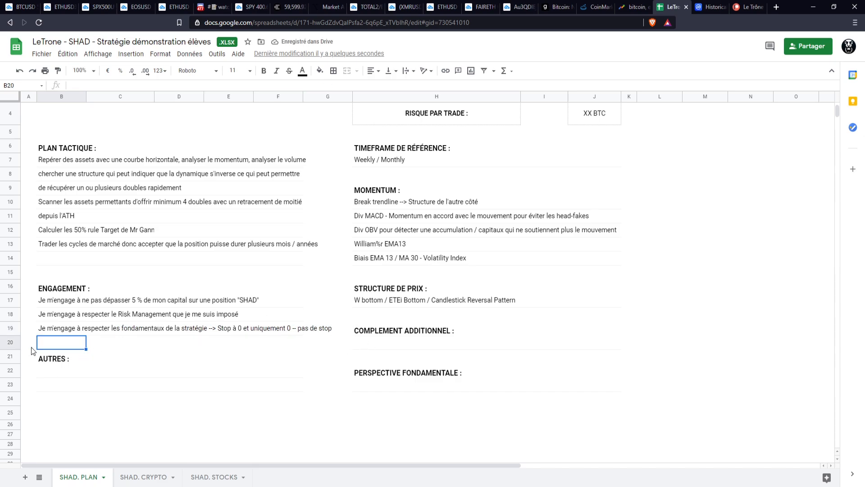
Step: Under COMPLEMENT ADDITIONNEL, enter "Coupler AT + FA pour avoir une idée de trade rationnelle. Coimarketcal peut aider" in H20
click(422, 329)
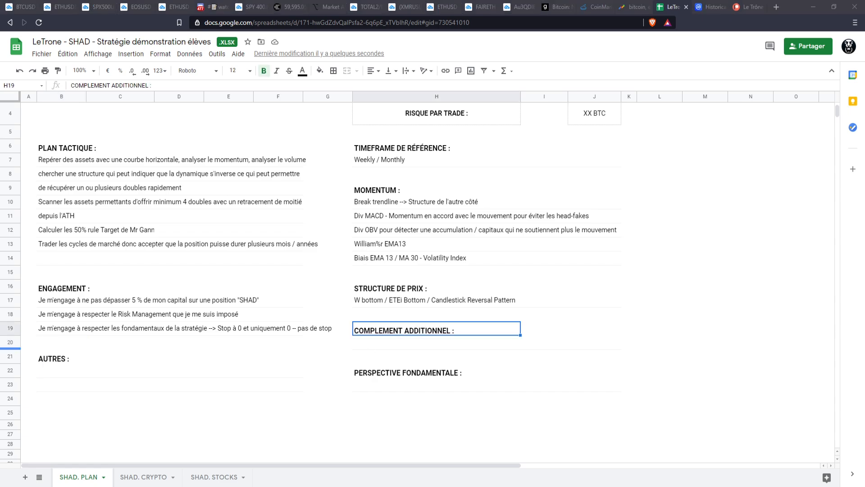
double_click(381, 340)
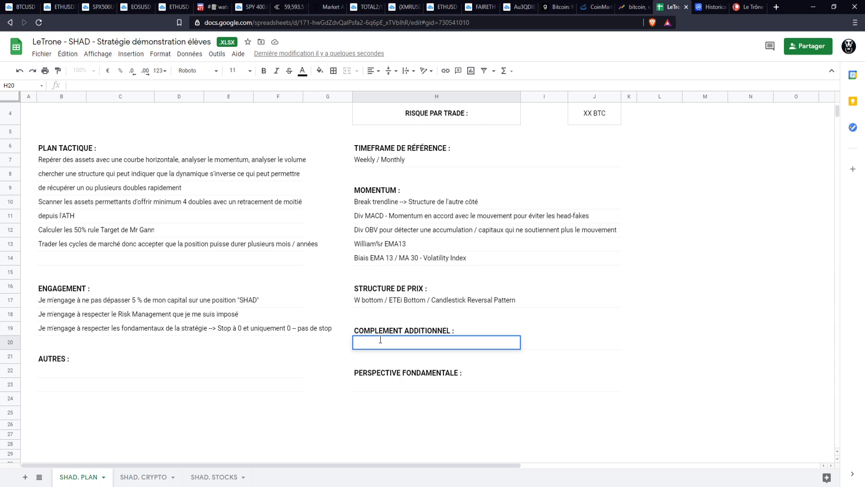
text(Coupler AT + FA pour avoir une idée de trade rationnelle. Coimarketcal peut aider)
key(Return)
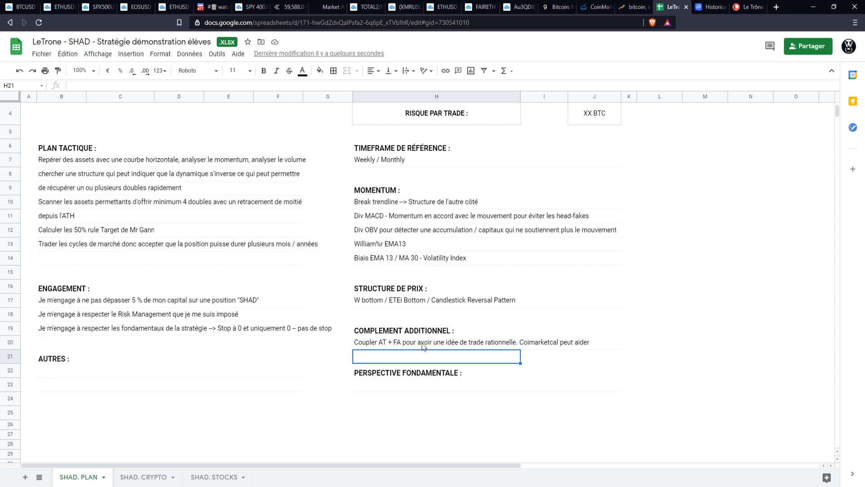
click(387, 384)
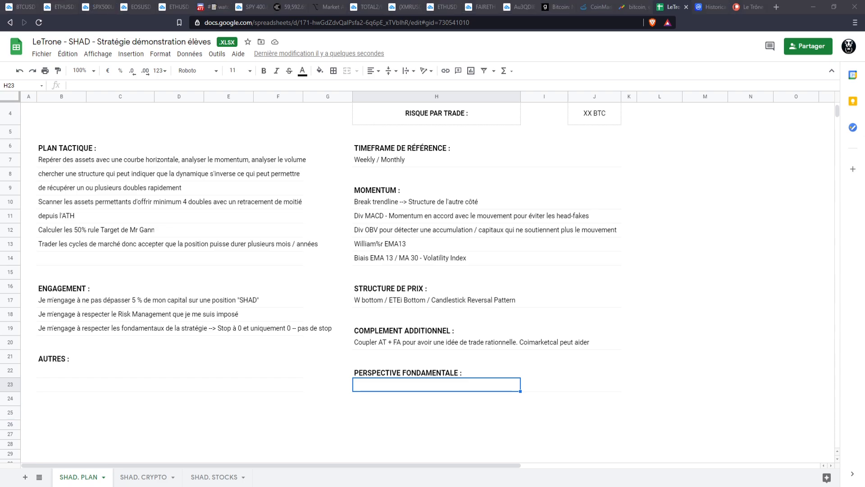
double_click(382, 388)
text(CoinCheckup peut m'indiquer un score algorithmique Fondamental)
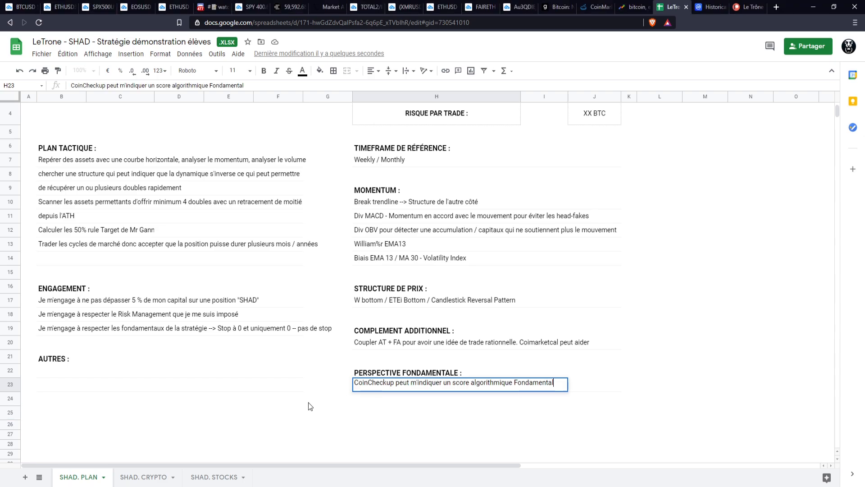
key(Return)
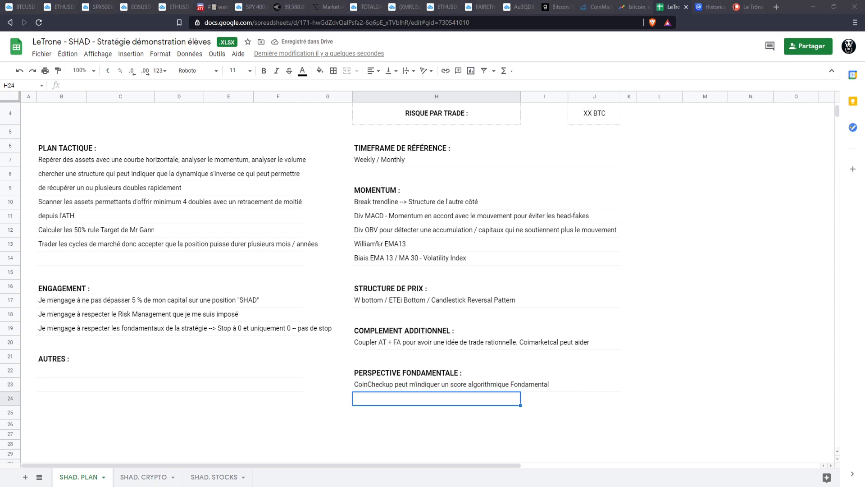
text(https://coincheckup.com/analysis)
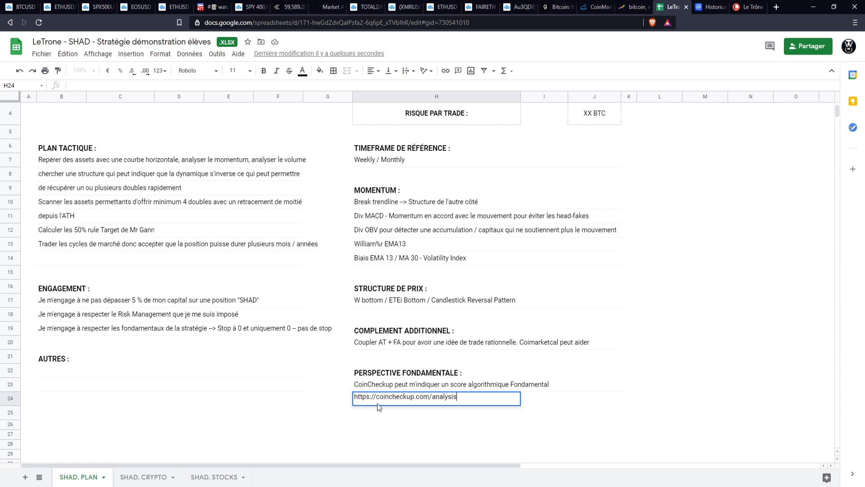
key(Return)
Step: Open the CoinCheckup link from H24, examine the coins' algorithmic scores and category ratings, and return to the trading plan
click(399, 402)
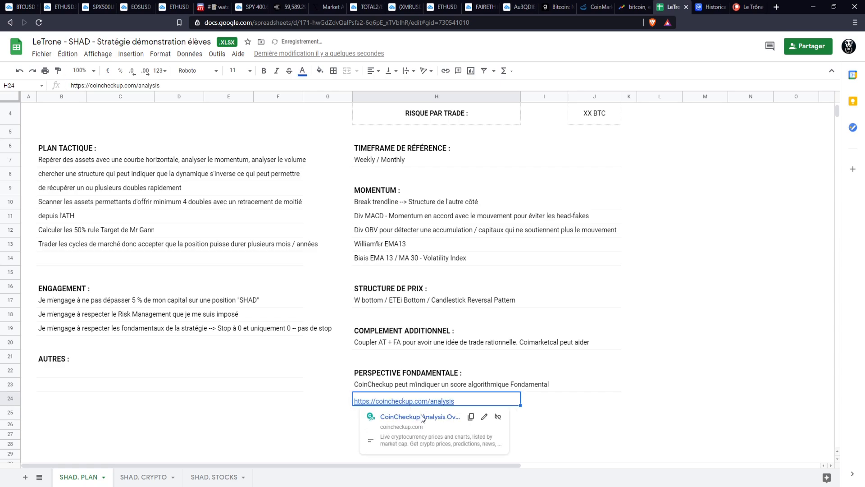
click(405, 421)
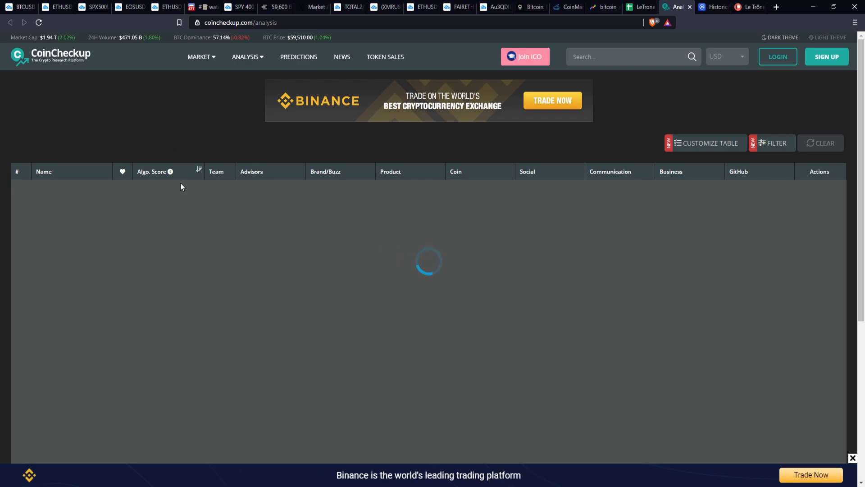
scroll(253, 276, down, 1)
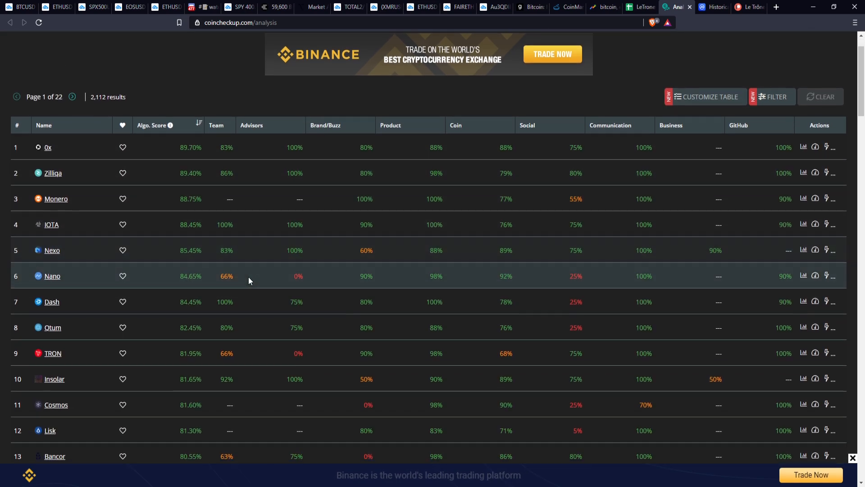
scroll(239, 274, up, 1)
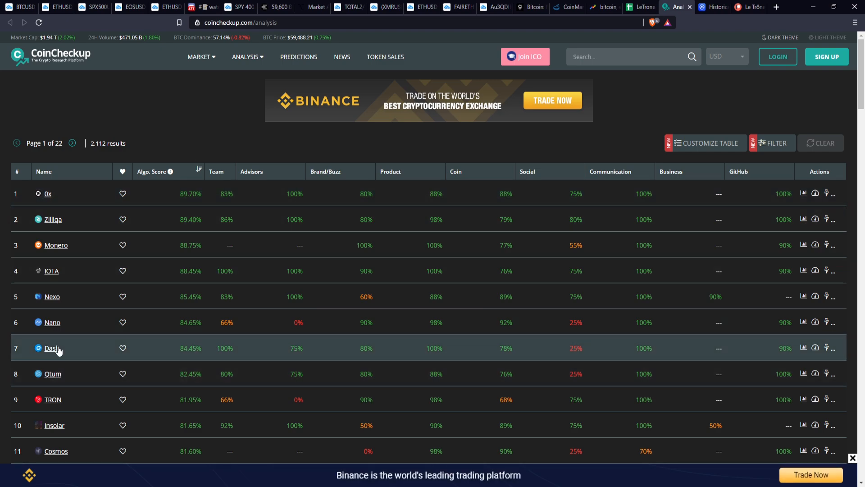
scroll(75, 362, down, 10)
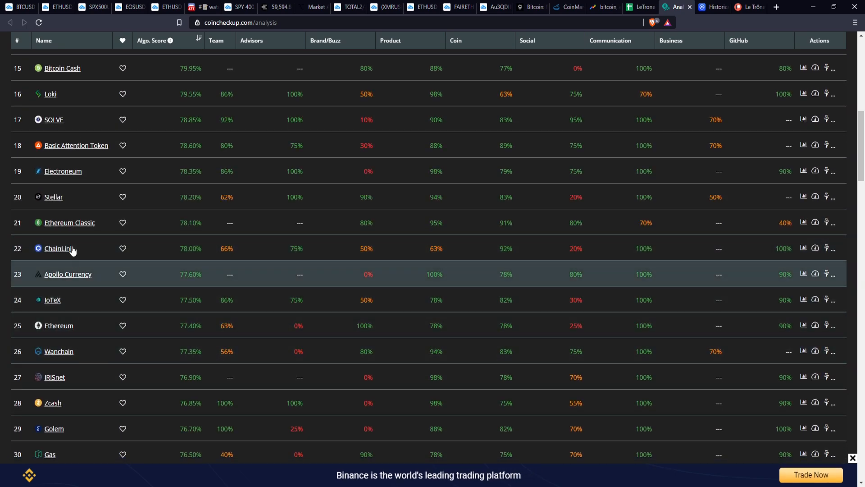
scroll(86, 272, down, 2)
scroll(121, 306, up, 7)
scroll(121, 306, up, 6)
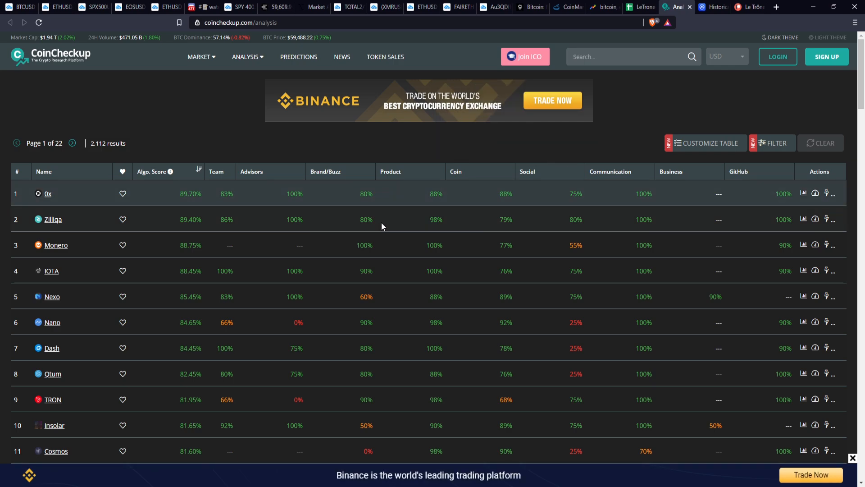
scroll(313, 261, down, 10)
scroll(325, 266, down, 10)
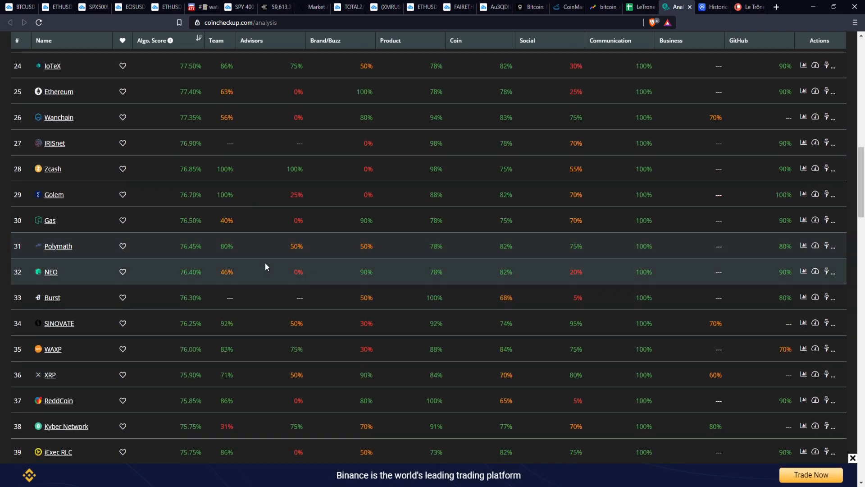
scroll(275, 269, down, 3)
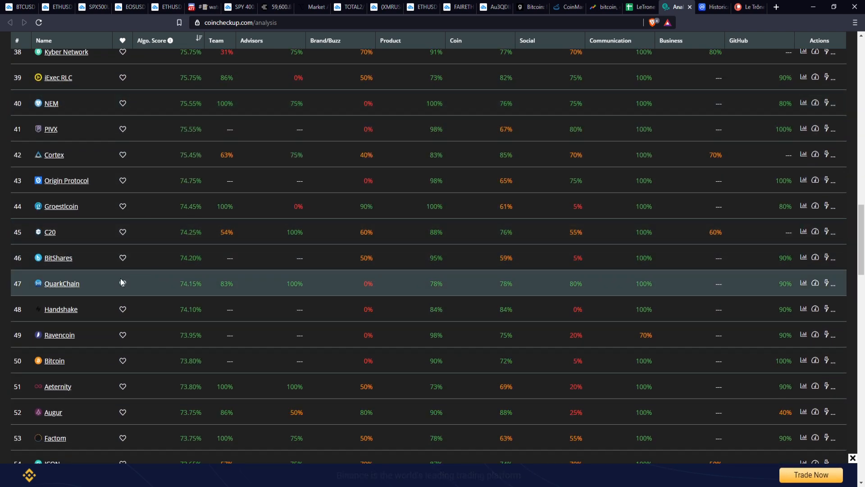
scroll(127, 282, down, 10)
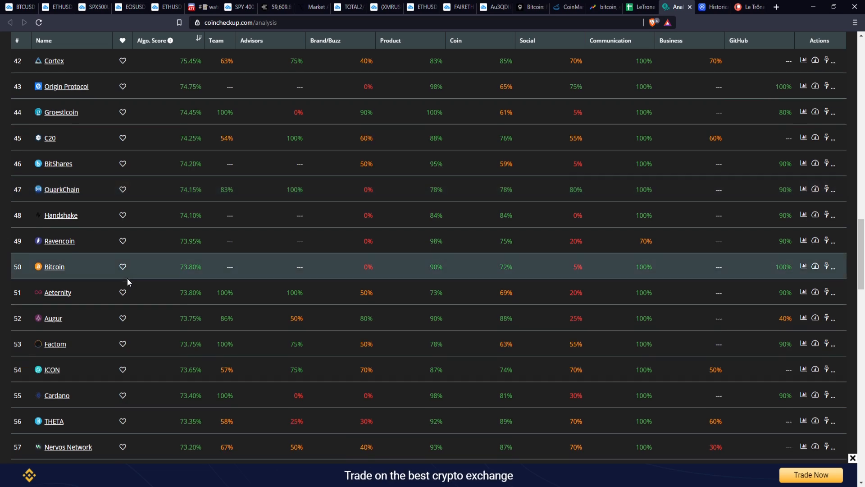
scroll(91, 296, down, 4)
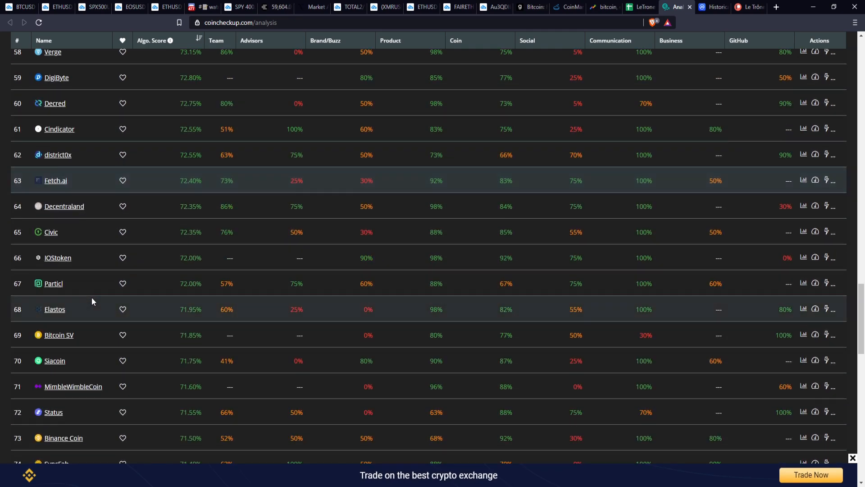
scroll(91, 300, down, 3)
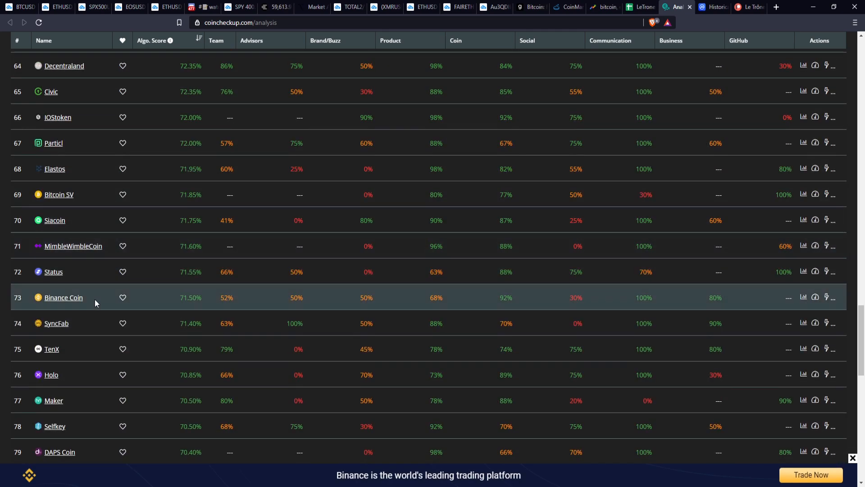
scroll(94, 299, up, 20)
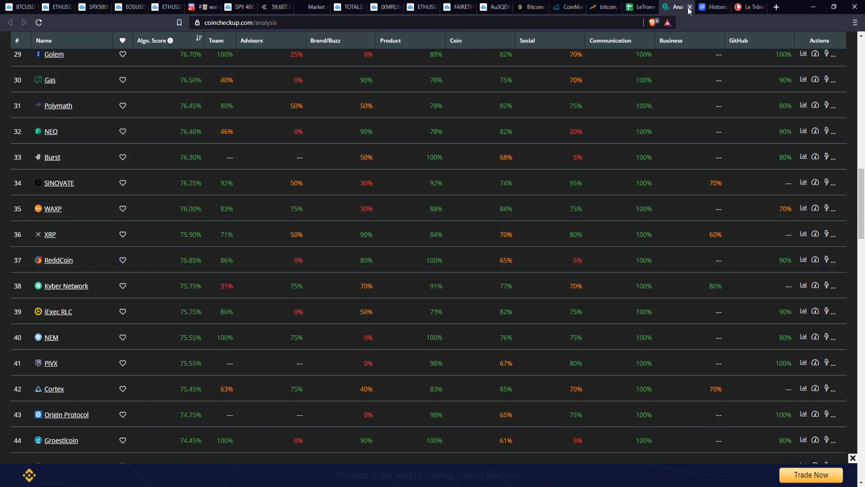
key(ctrl+shift+Tab)
Step: Complete the EXCHANGE label in H2 with "Binance / Huobi / Kucoin /"
key(Down)
key(Down)
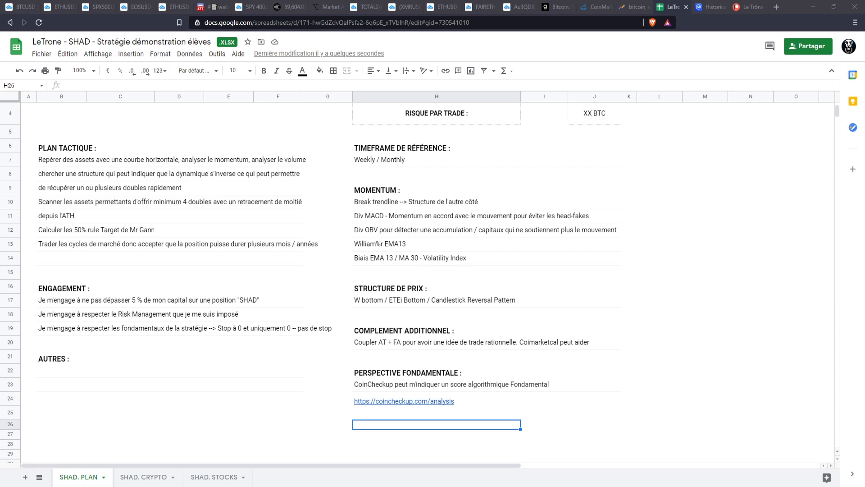
scroll(428, 279, up, 2)
double_click(468, 139)
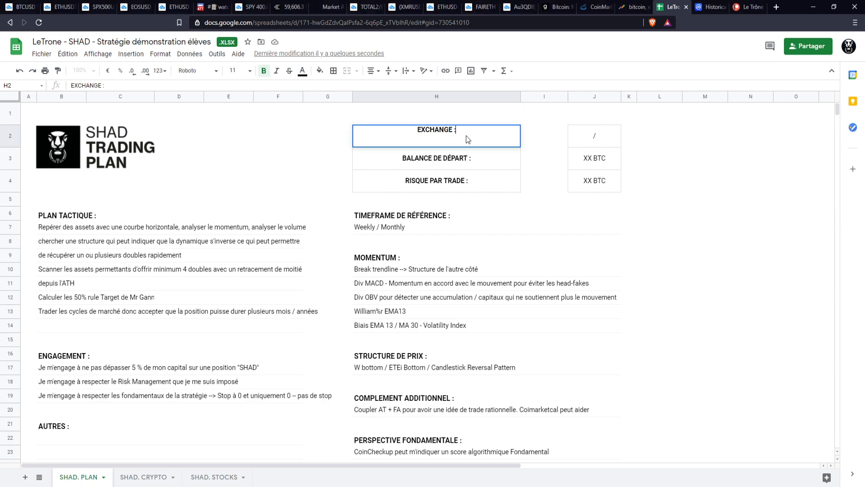
text(Binance)
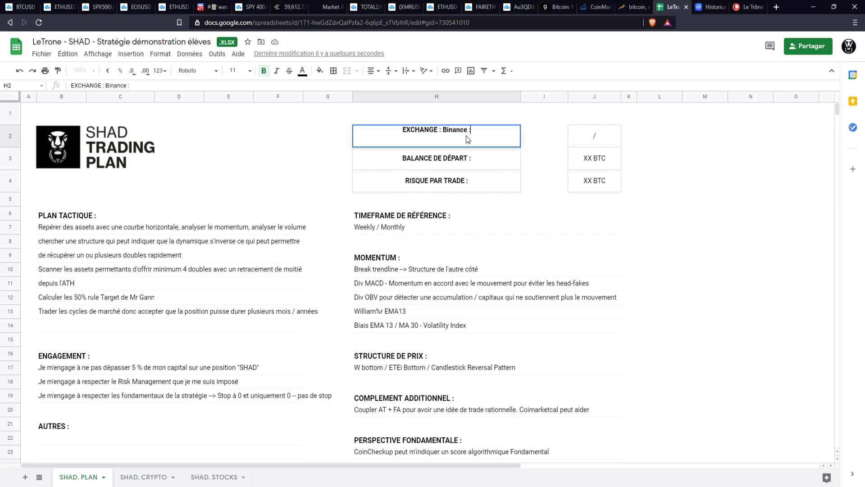
text( / Huobi)
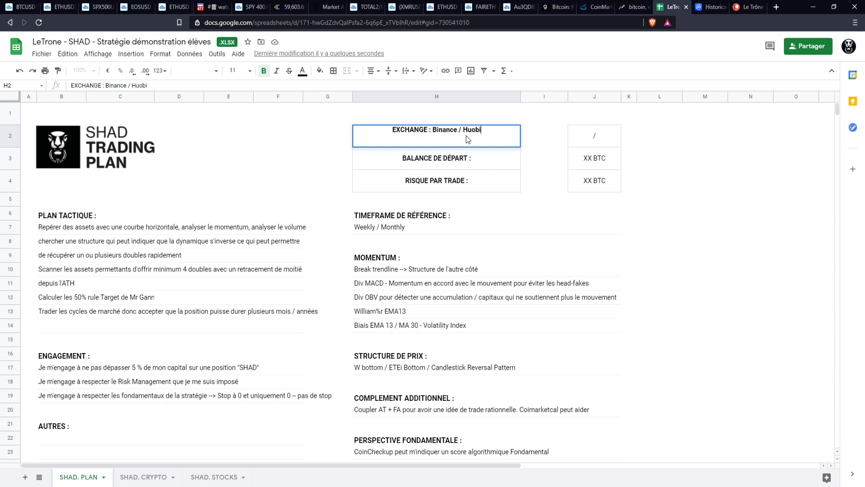
text( / Kucoin /)
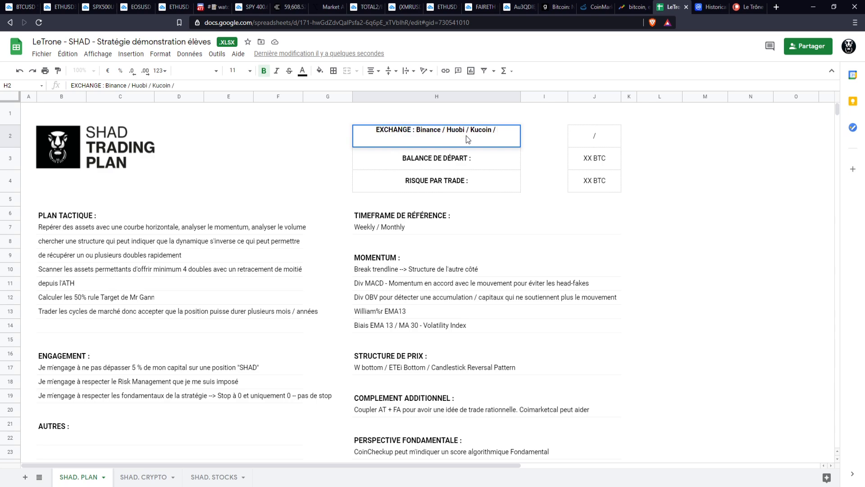
key(Return)
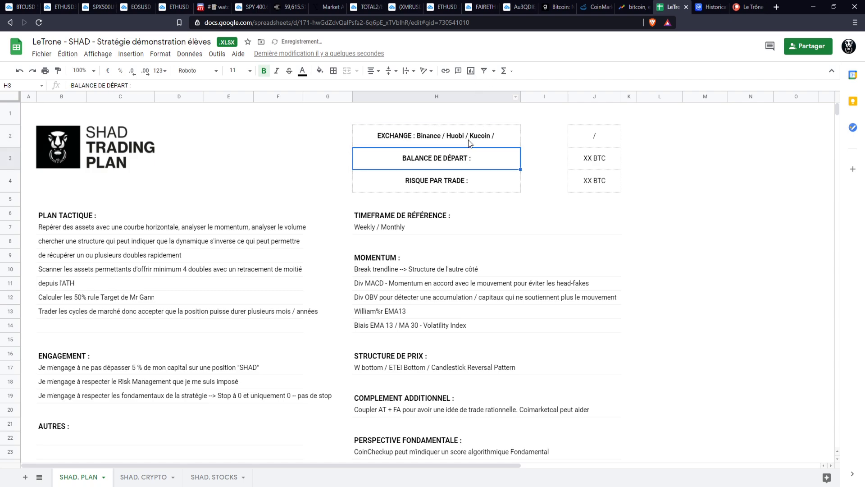
Step: Complete the BALANCE DE DÉPART label in H3 with "1 BTC"
double_click(475, 158)
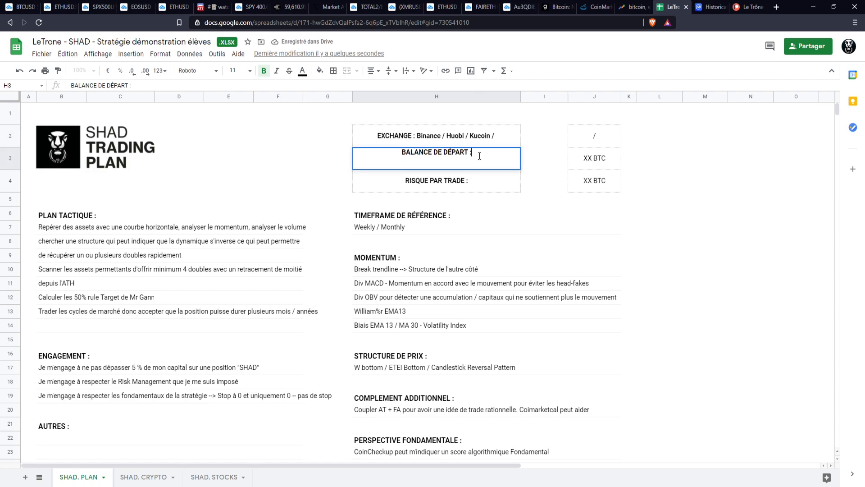
text(1 BTC)
key(Return)
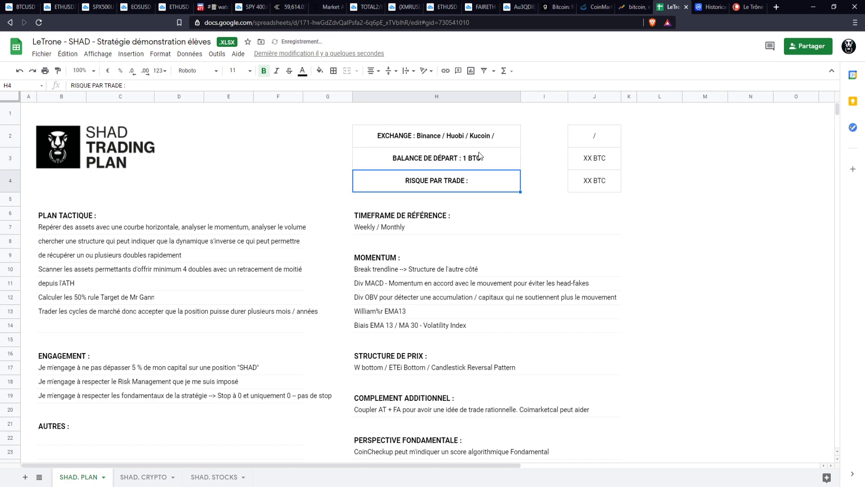
Step: Complete the RISQUE PAR TRADE label in H4 with "5% max du capital"
double_click(484, 176)
text(5% max)
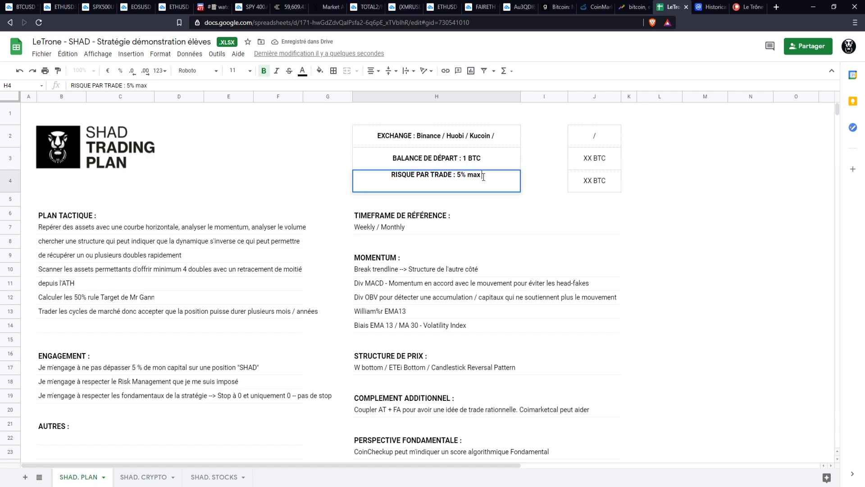
text( du capital)
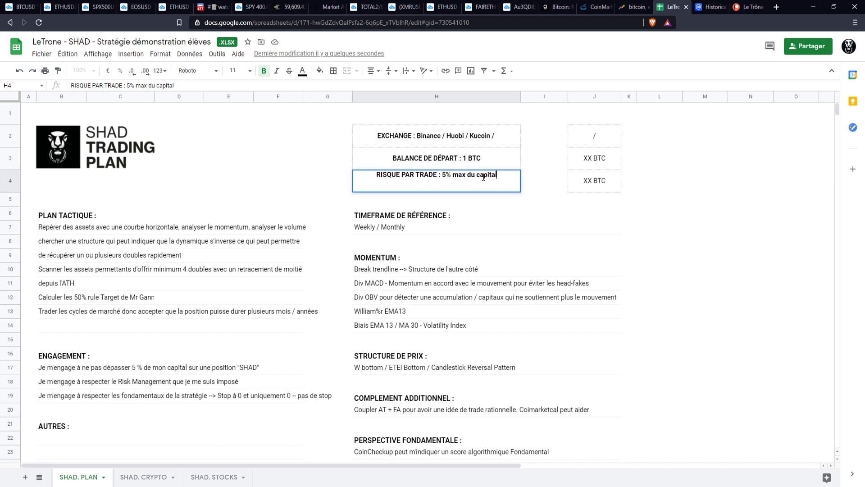
key(Return)
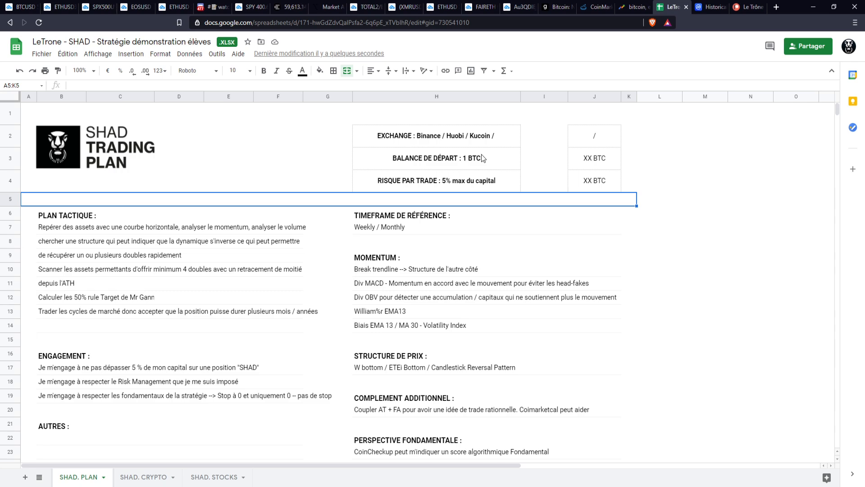
Step: Append "(total ou dédié à la stratégie)" to the risk-per-trade text in H4
double_click(490, 180)
text((total ou d)
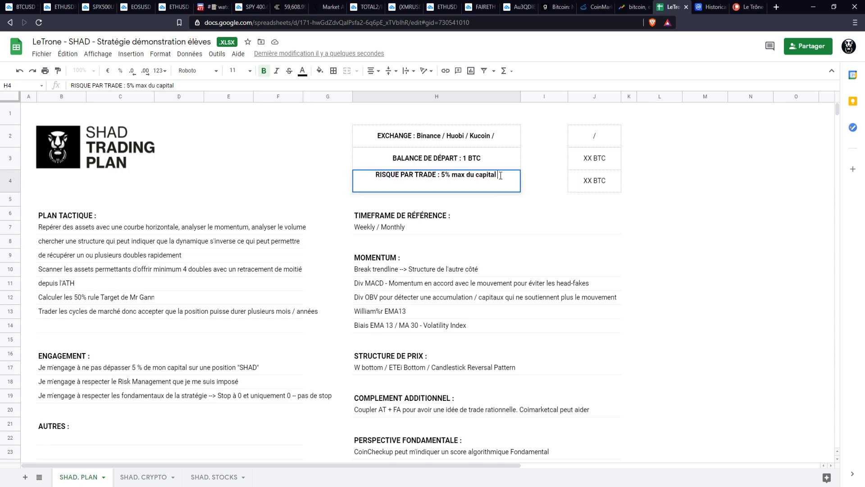
text(édié )
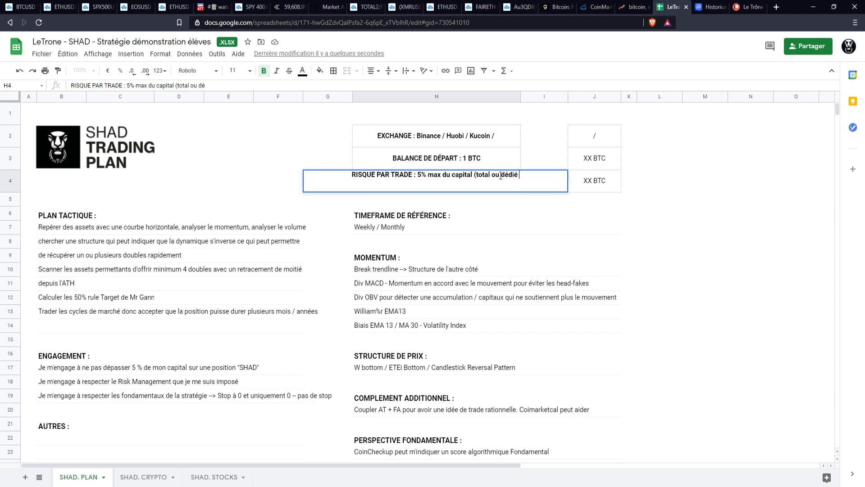
text(à la stratégie))
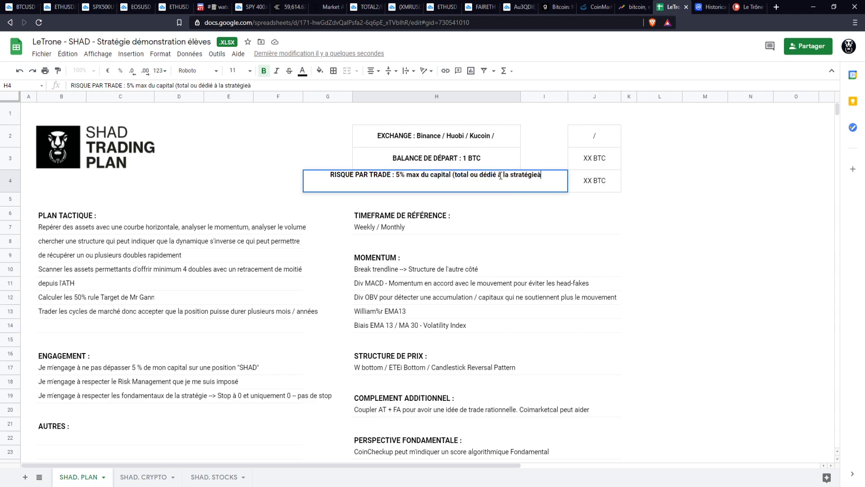
key(Return)
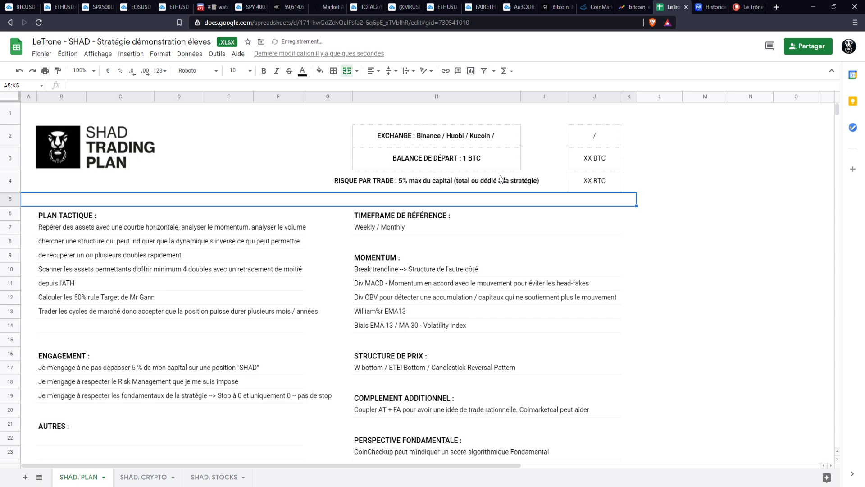
Step: Try to break the risk-per-trade text in H4 onto a second line before the parenthesis
double_click(461, 183)
key(Left)
key(Left)
key(shift+Return)
click(455, 179)
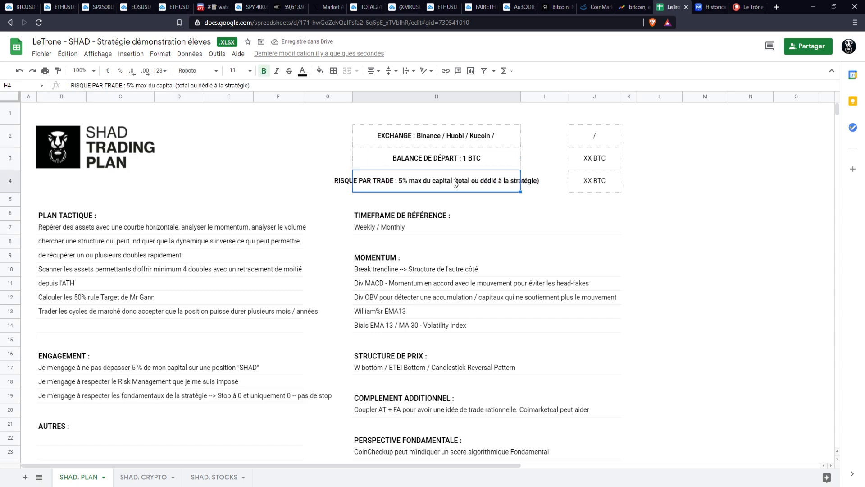
double_click(455, 182)
key(shift+Return)
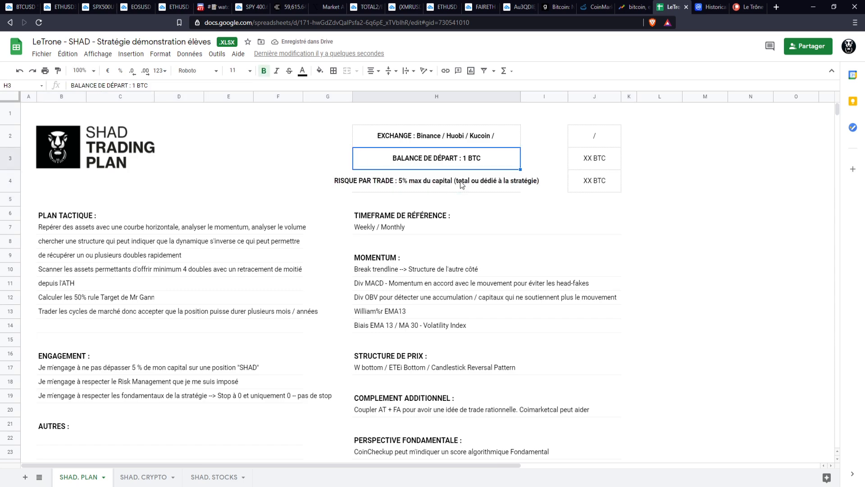
double_click(487, 181)
click(496, 212)
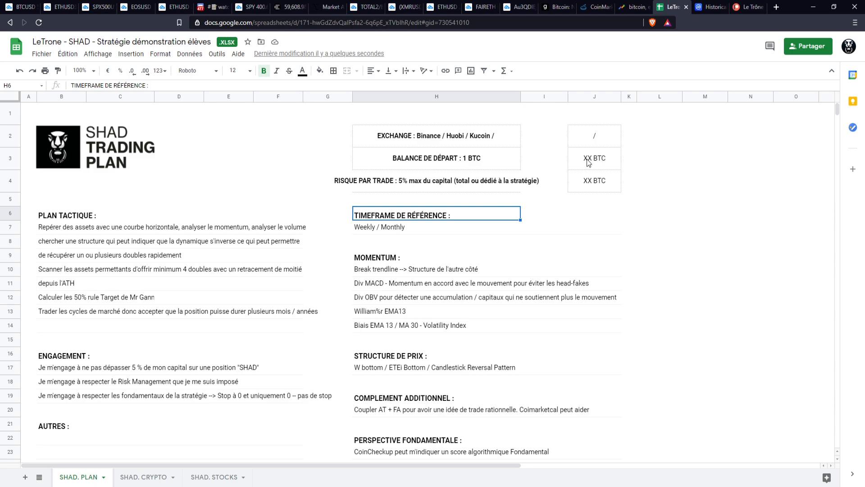
Step: Set the risk-per-trade amount in J4 to 0.05 BTC
scroll(589, 201, down, 1)
scroll(591, 189, up, 1)
double_click(588, 180)
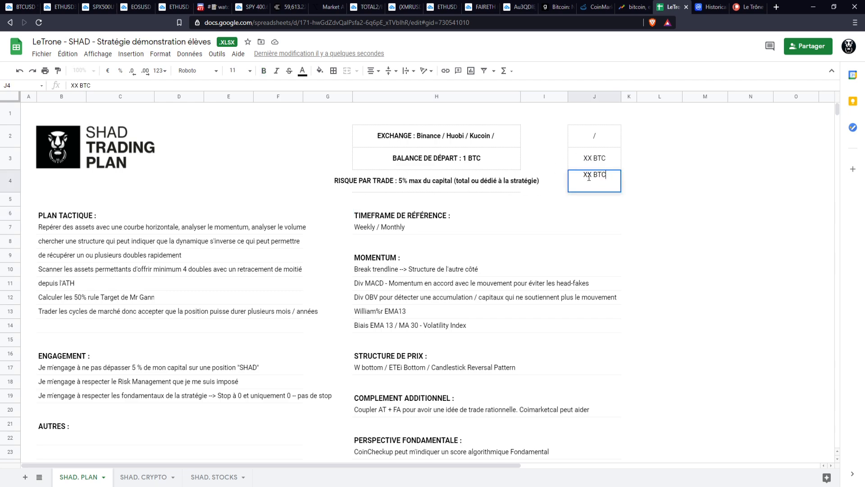
click(591, 174)
key(BackSpace)
key(BackSpace)
text(0.05)
key(Return)
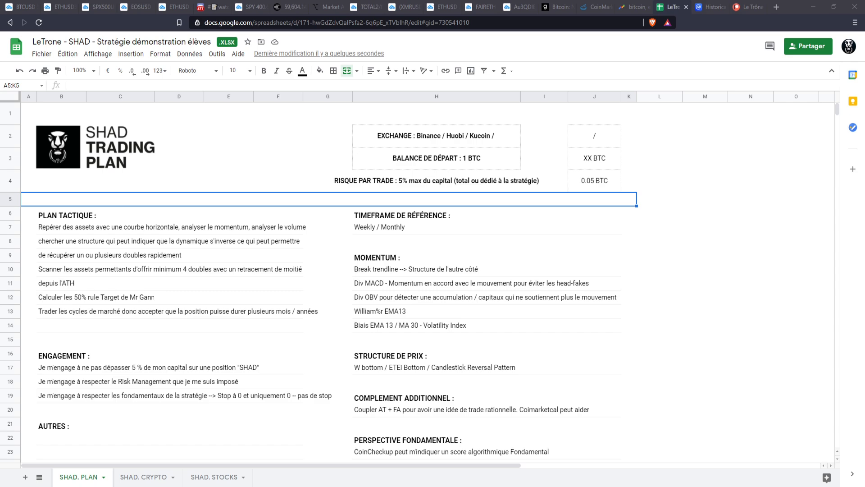
Step: Open the SHAD. CRYPTO sheet and place the spreadsheet's browser tab next to the TradingView MLKUSDT chart tab
scroll(329, 279, down, 2)
scroll(329, 279, up, 2)
click(144, 477)
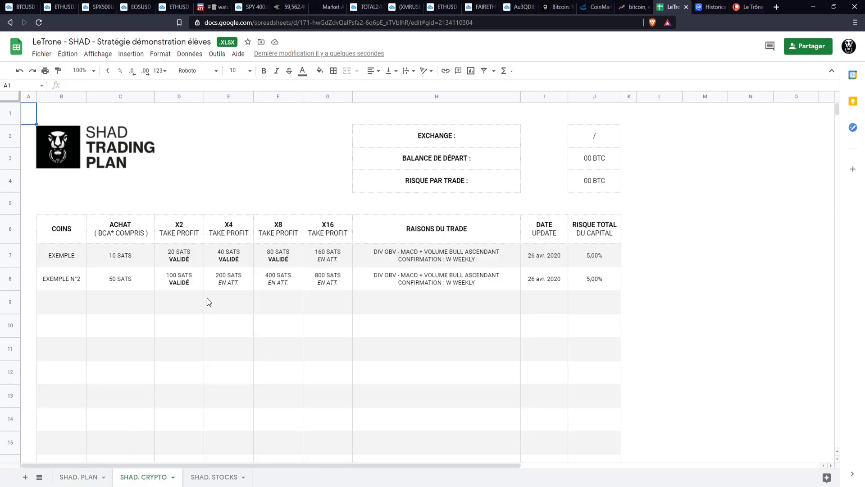
double_click(67, 255)
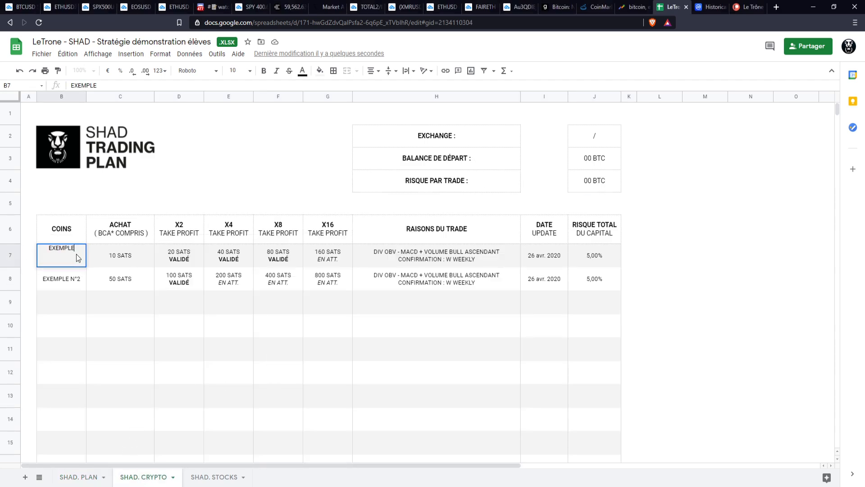
mouse_move(77, 248)
mouse_down()
mouse_move(43, 248)
mouse_move(84, 249)
mouse_up()
click(74, 250)
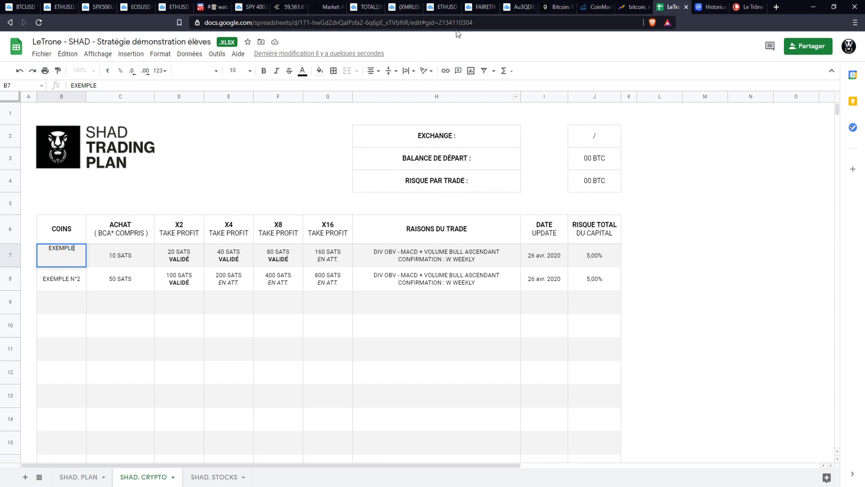
click(516, 7)
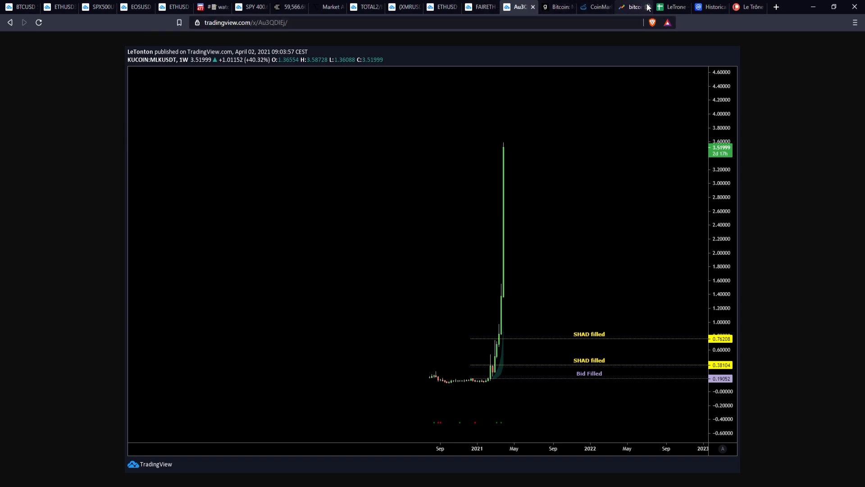
click(676, 8)
drag(676, 8, 523, 9)
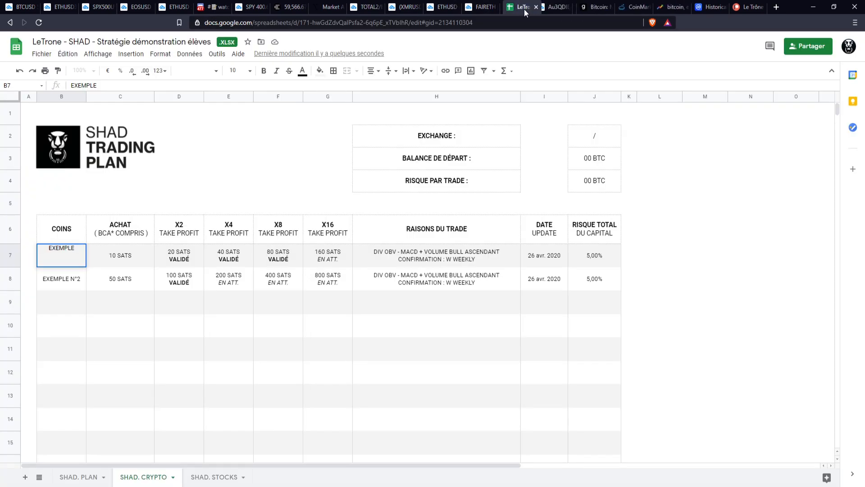
Step: Replace the first example coin name in B7 with "MLK"
drag(75, 248, 40, 248)
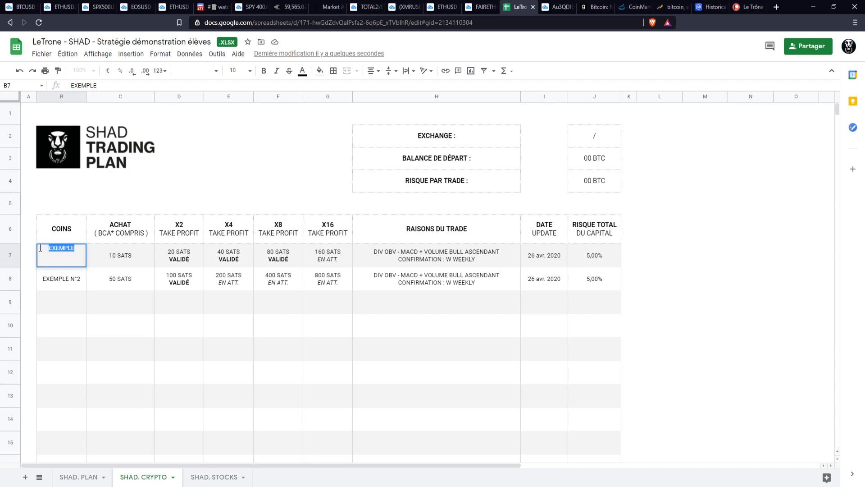
text(MLK)
click(121, 228)
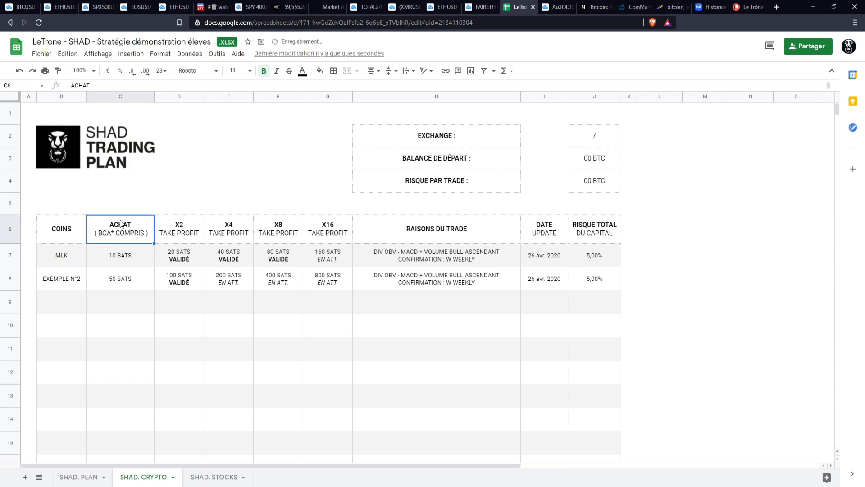
Step: Review the starting balance on the SHAD. PLAN sheet and append "ETH" to the MLK coin name in B7 of SHAD. CRYPTO
double_click(68, 252)
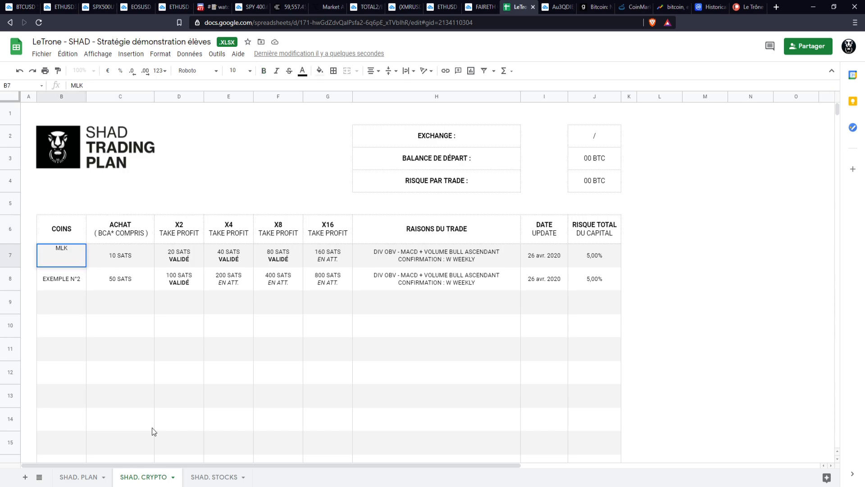
click(87, 478)
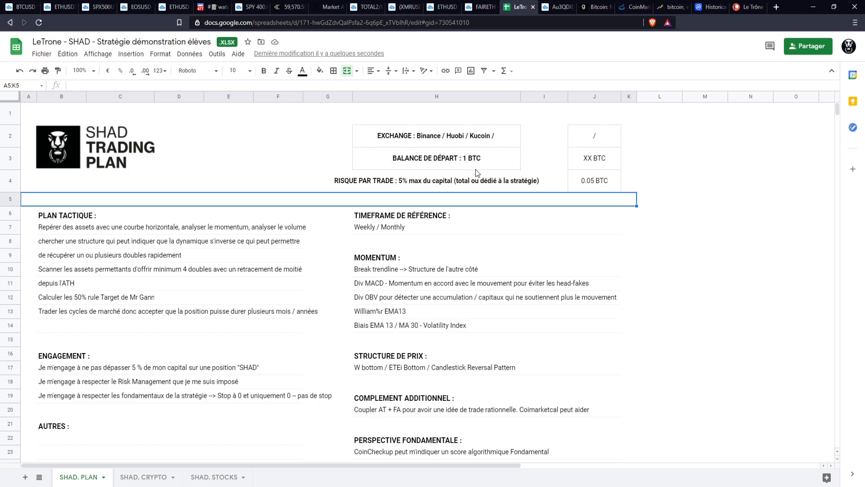
click(142, 477)
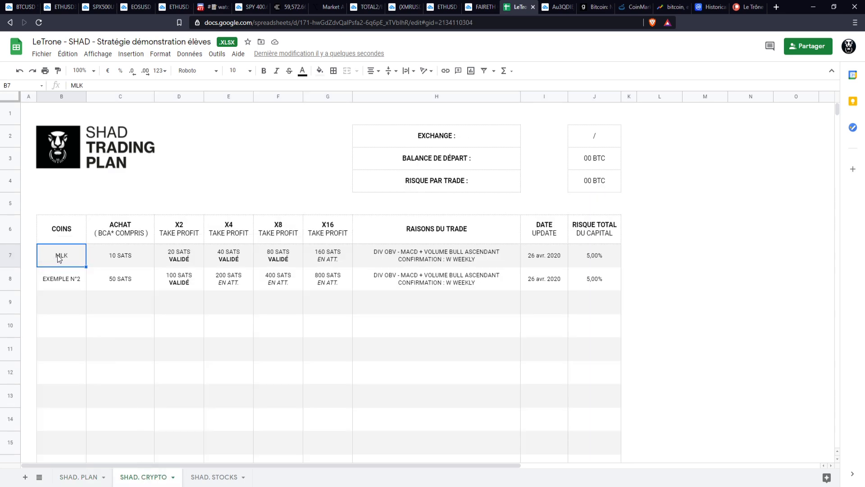
double_click(65, 255)
double_click(69, 256)
text(ETH)
key(Return)
Step: Change the quote currency after MLK in B7 to BTC
double_click(68, 256)
key(BackSpace)
key(BackSpace)
key(BackSpace)
key(BackSpace)
text(BHT)
key(BackSpace)
key(BackSpace)
text(TC)
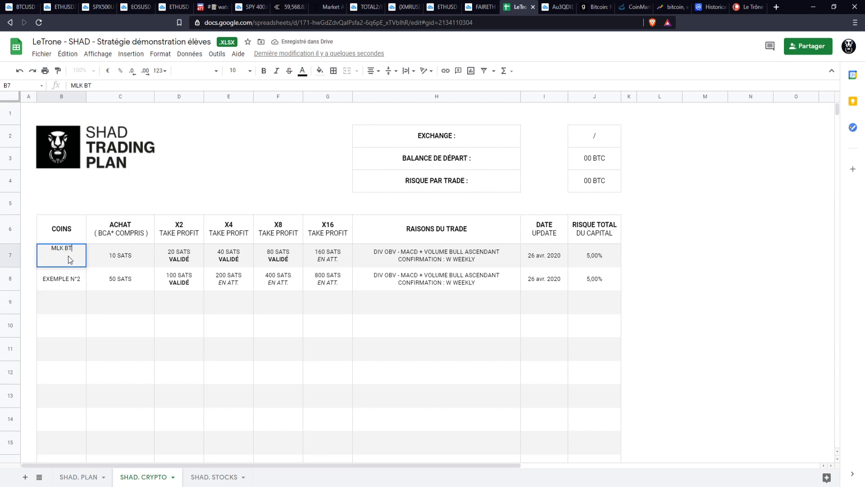
key(Return)
Step: Set the coin pair in B7 to "MLK USDT"
double_click(68, 256)
key(BackSpace)
key(BackSpace)
text(USDT)
key(Return)
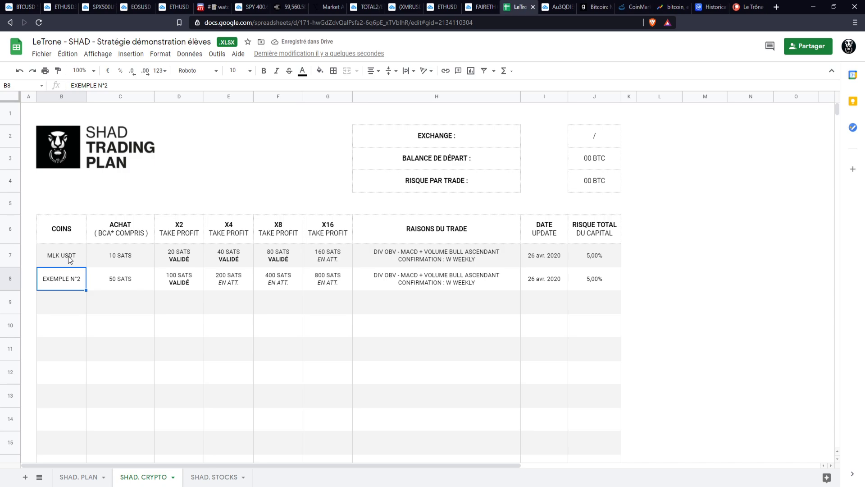
click(119, 239)
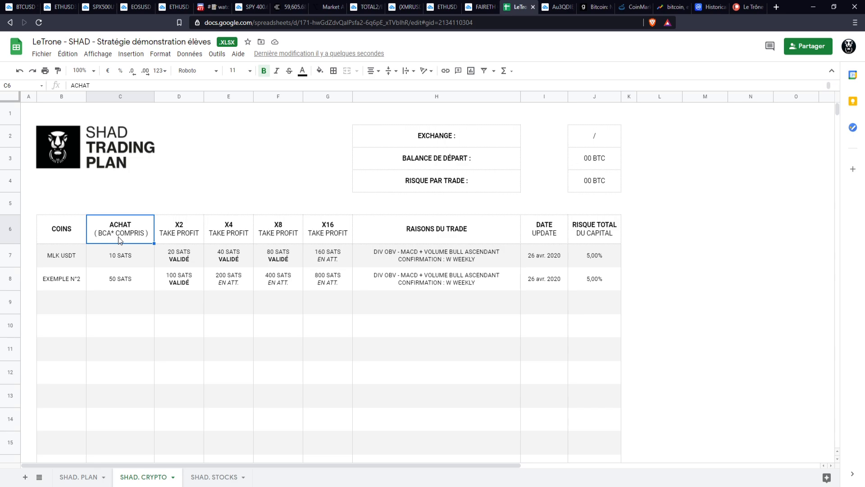
double_click(119, 239)
key(BackSpace)
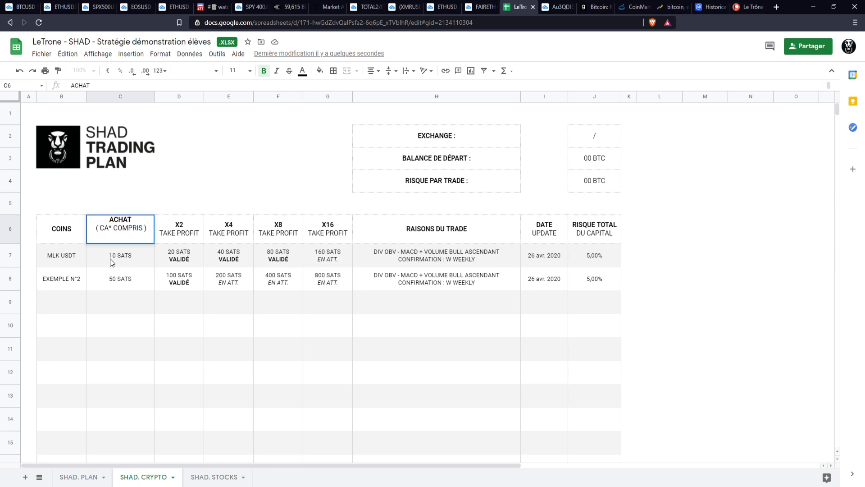
text(D)
key(BackSpace)
text(B)
key(Return)
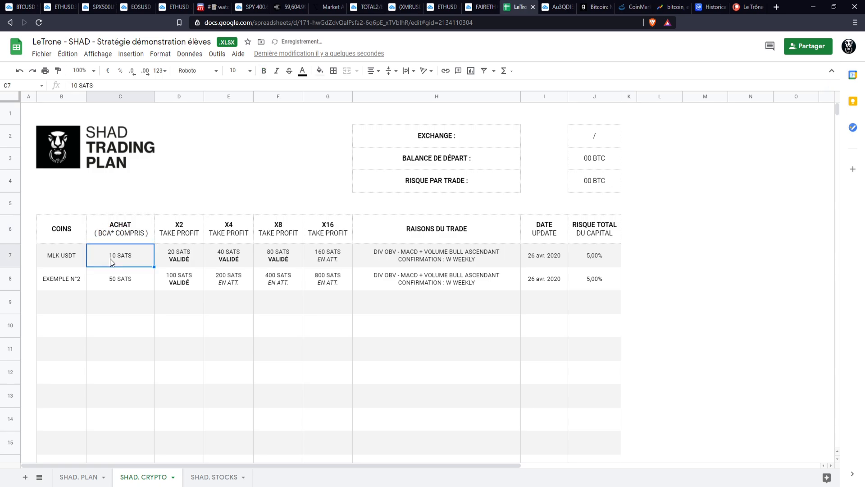
Step: Correct the abbreviation in the ACHAT header in C6 so that the parenthesis reads "( DCA* COMPRIS )"
click(112, 233)
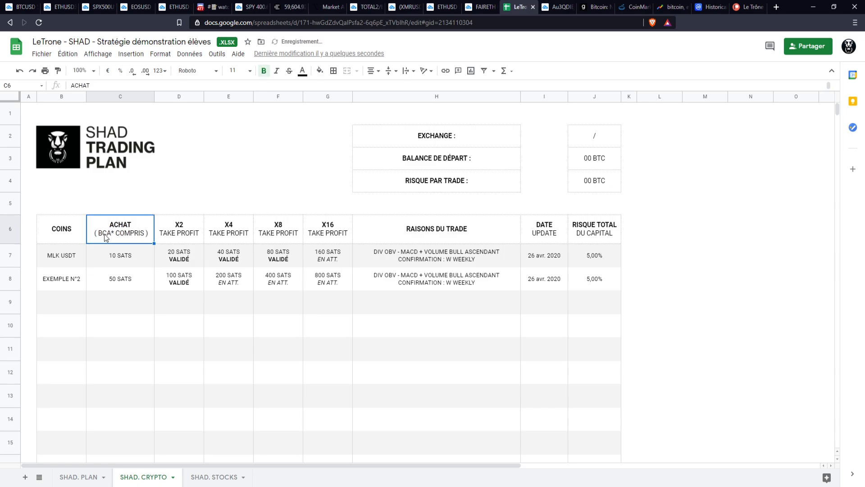
key(Return)
click(102, 229)
key(BackSpace)
text(DF)
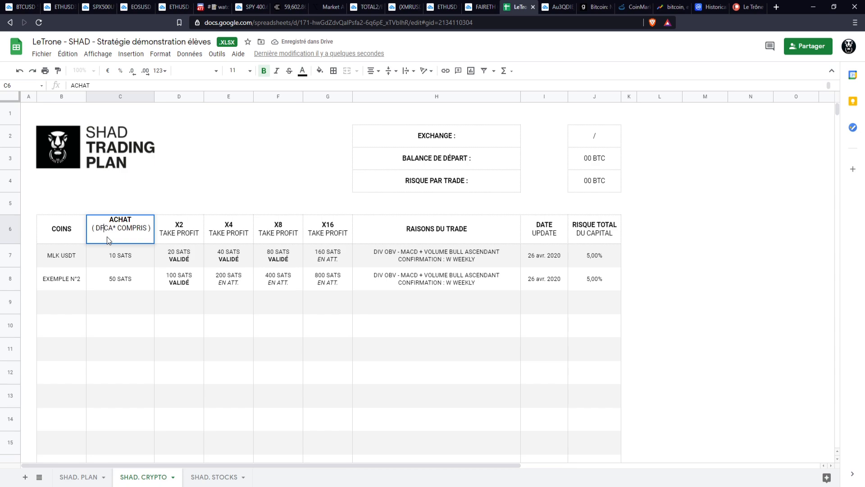
key(BackSpace)
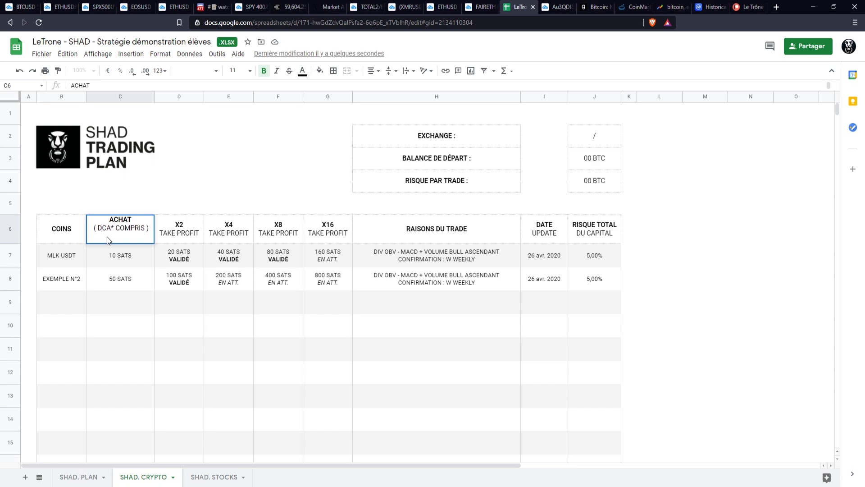
key(Return)
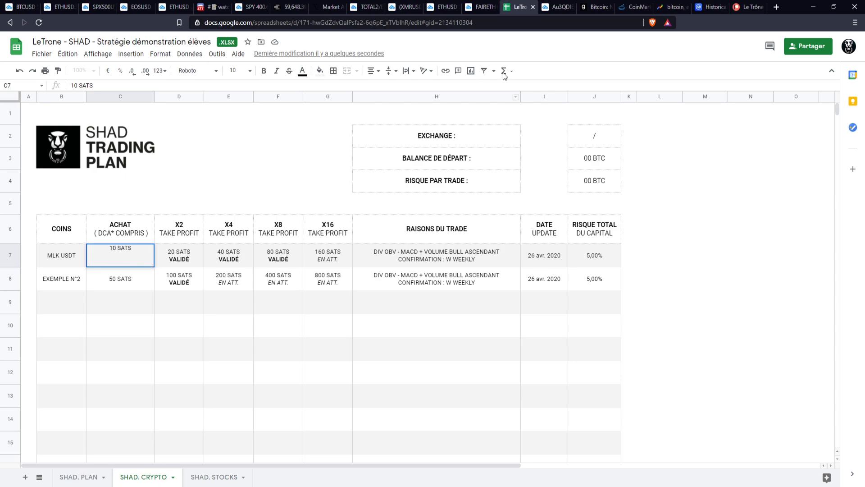
Step: Look up the filled bid on the TradingView MLKUSDT chart and enter "0.19052 USDT" as the MLK purchase price in C7
click(562, 7)
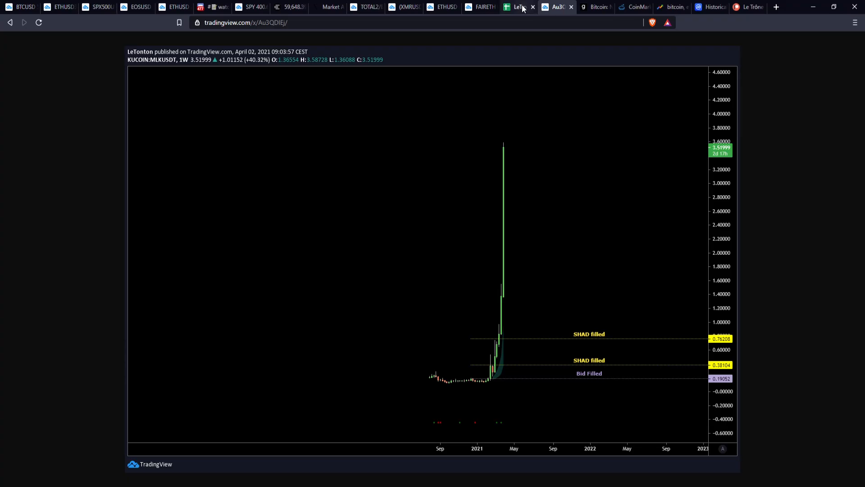
click(522, 9)
double_click(125, 255)
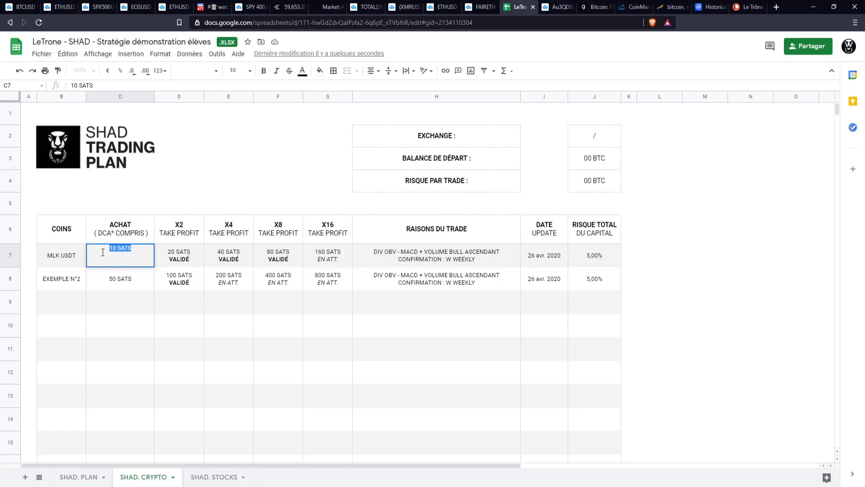
text(0.19052 USDT)
key(Return)
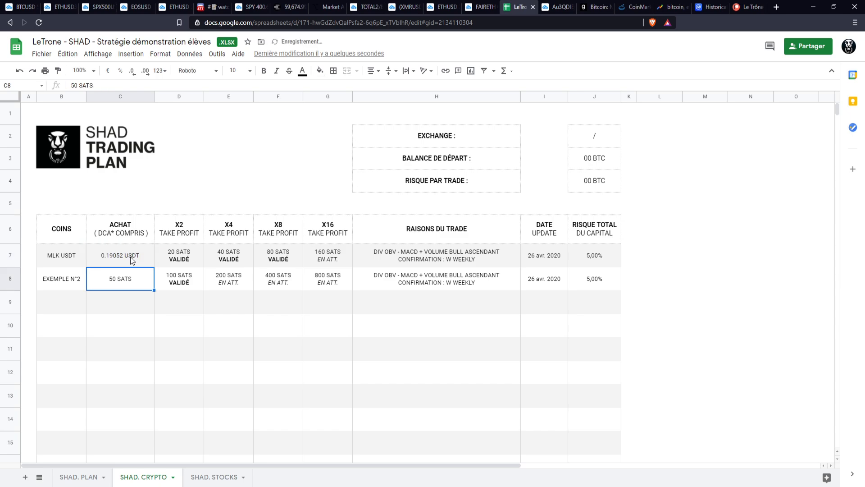
click(113, 256)
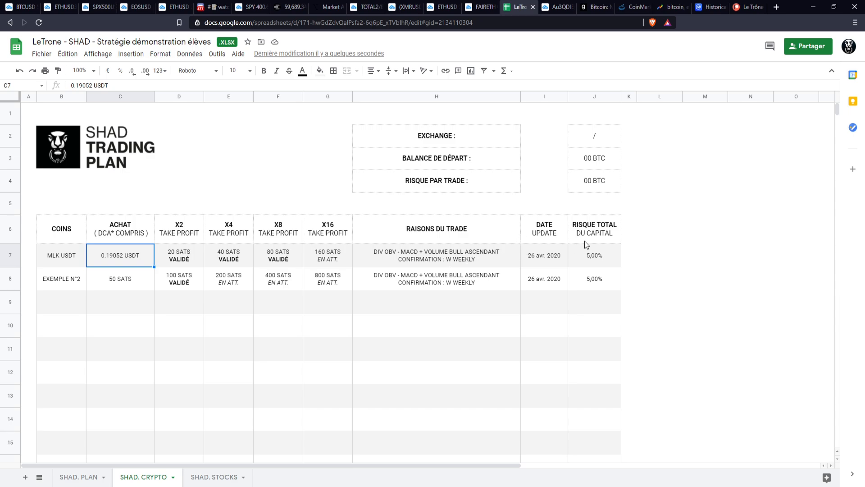
Step: Try inserting a cell at the RISQUE TOTAL header in J6 with existing cells shifted right, and undo the insertion
scroll(571, 245, down, 2)
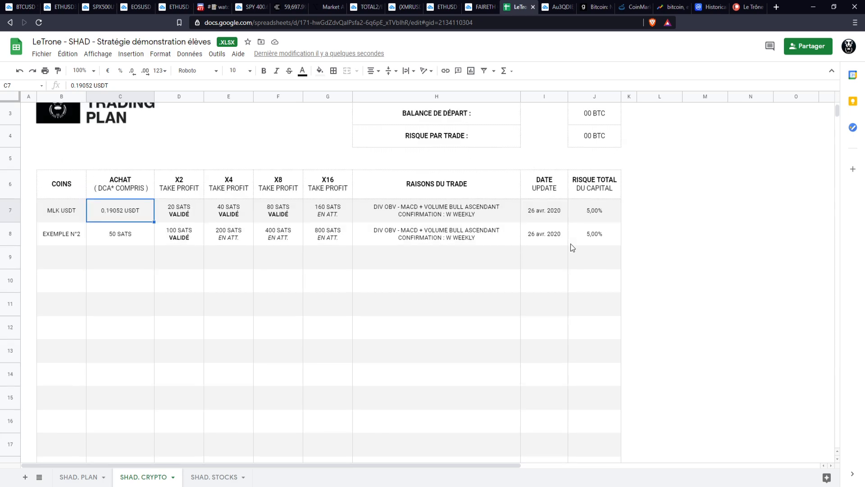
scroll(583, 238, up, 2)
click(595, 233)
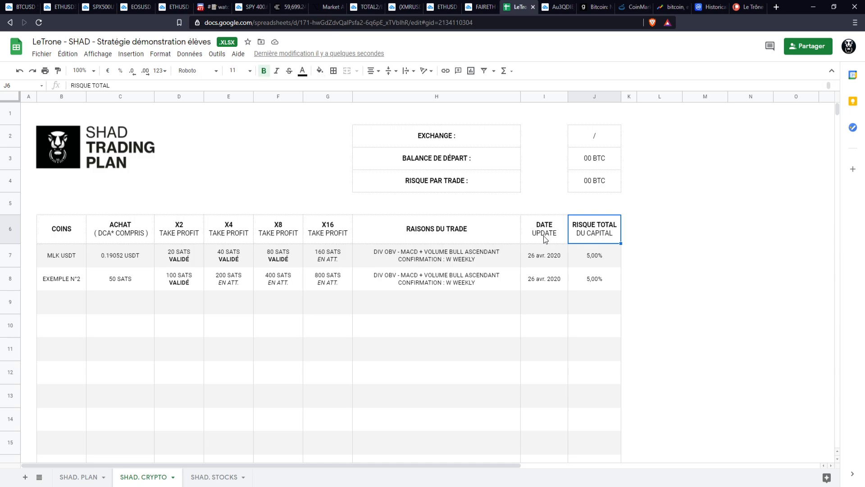
right_click(617, 231)
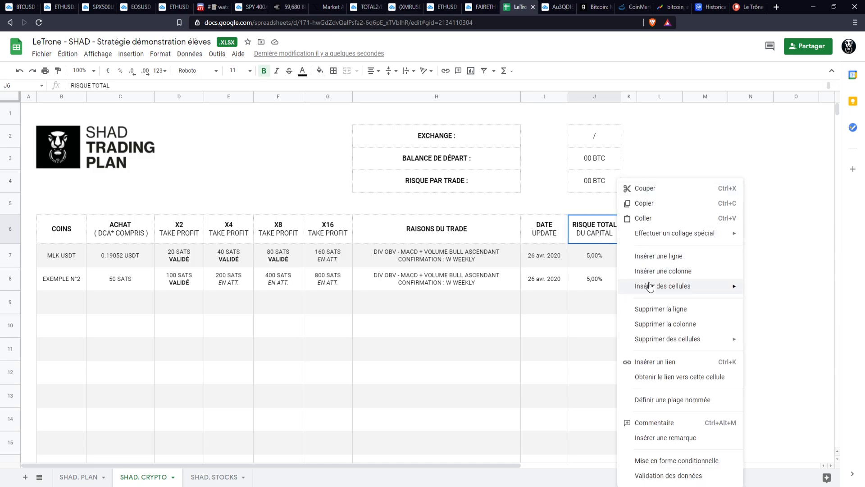
mouse_move(694, 287)
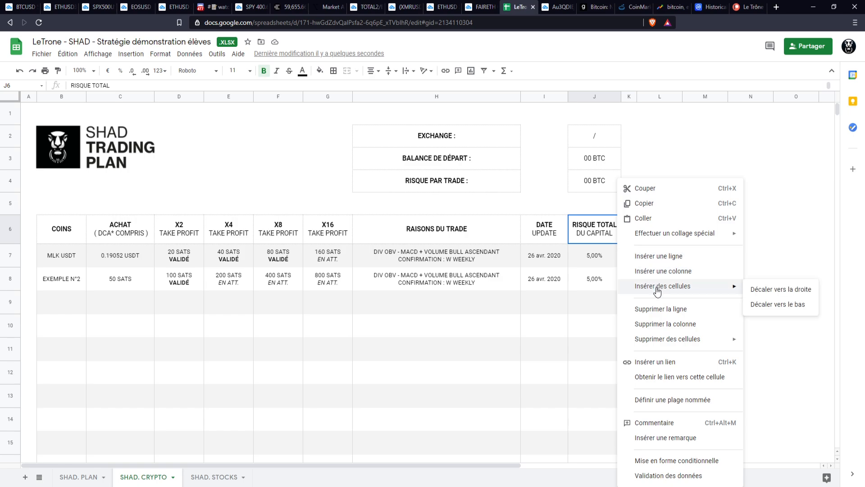
click(777, 288)
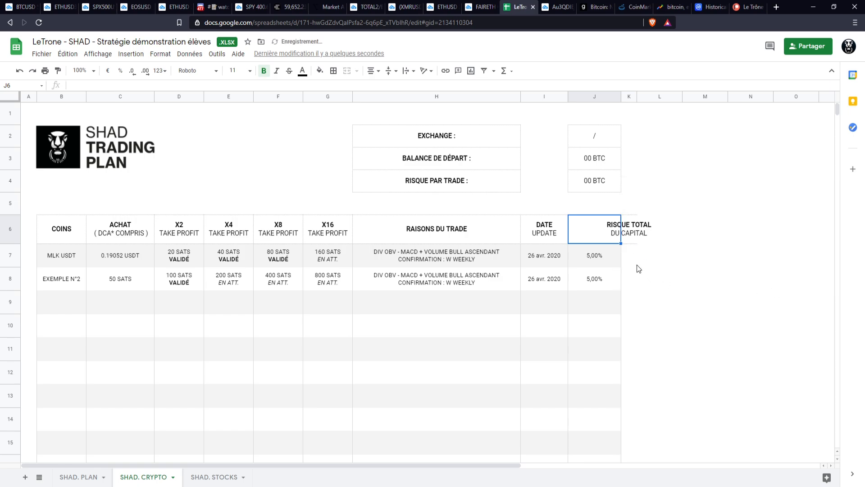
click(626, 228)
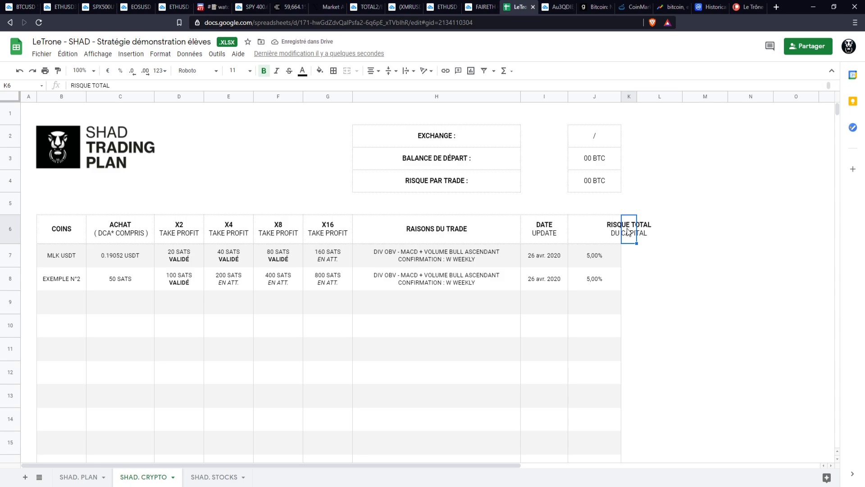
key(ctrl+z)
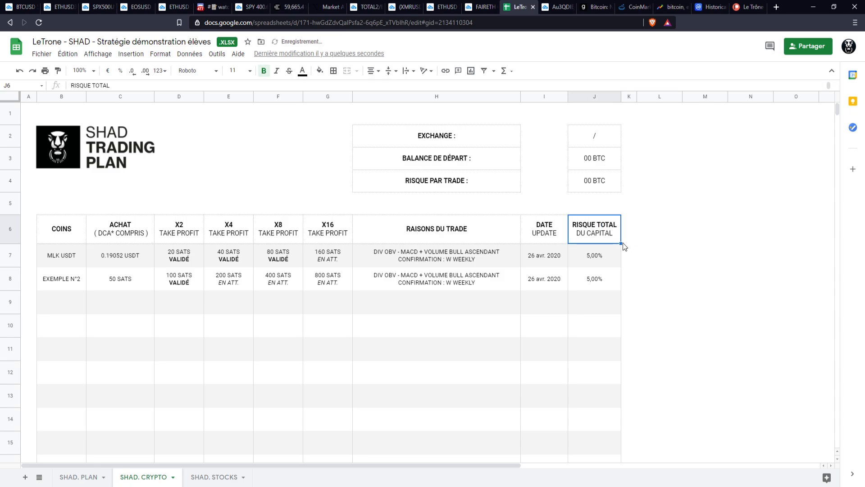
Step: Fill the RISQUE TOTAL DU CAPITAL header from J6 across to L6 and clear the copy in K6
drag(622, 243, 657, 234)
click(654, 232)
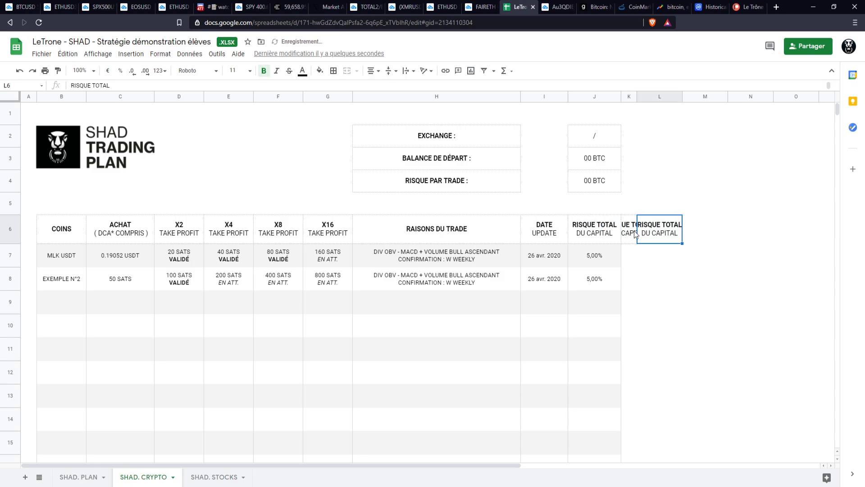
double_click(633, 229)
key(Escape)
key(Delete)
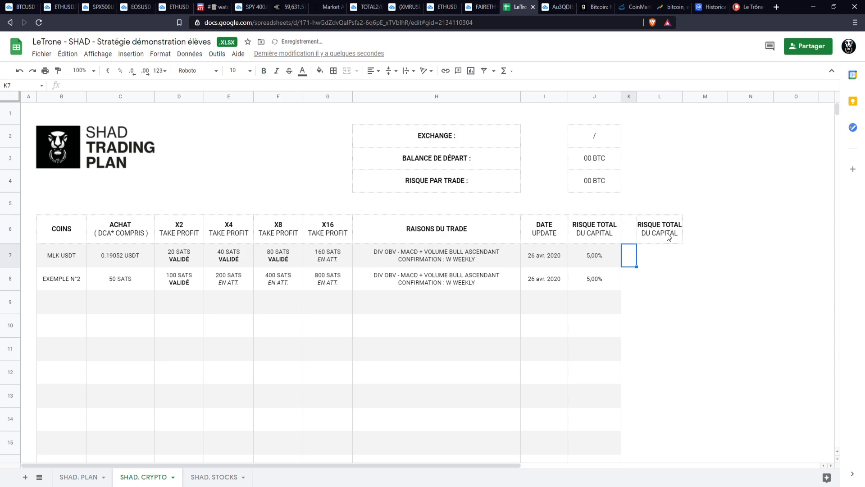
Step: Delete the narrow column K between the RISQUE TOTAL column and the copied header
right_click(628, 229)
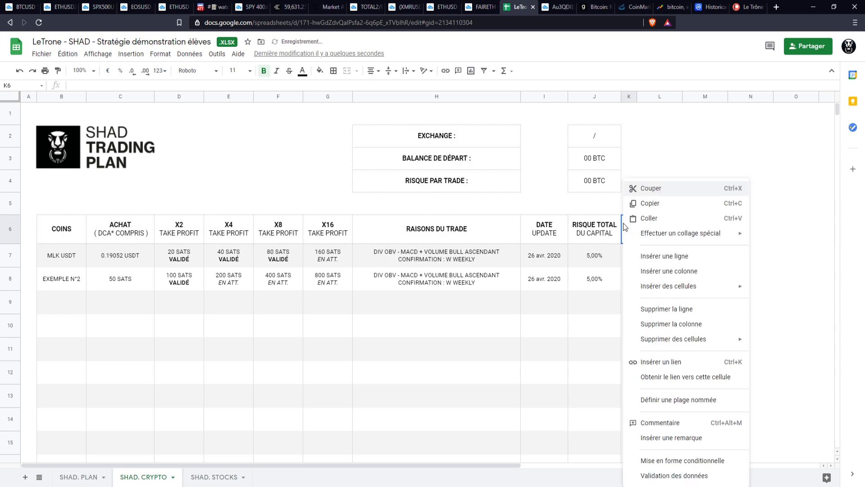
click(661, 307)
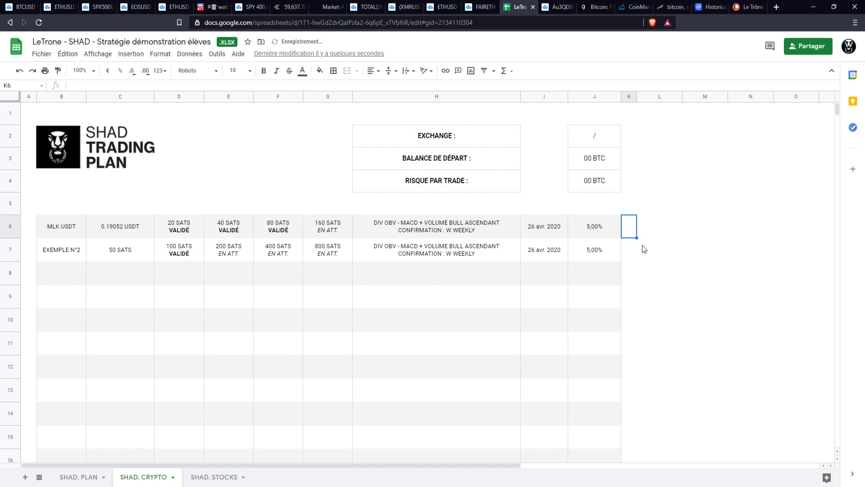
key(ctrl+z)
right_click(628, 229)
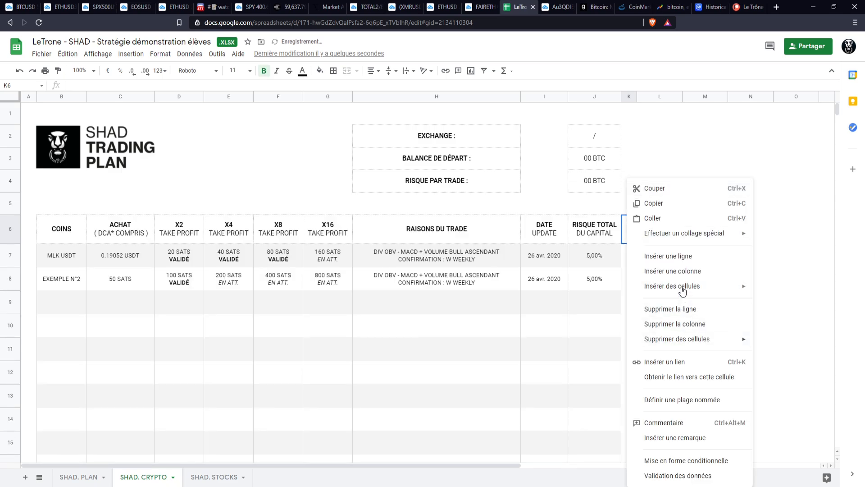
click(681, 323)
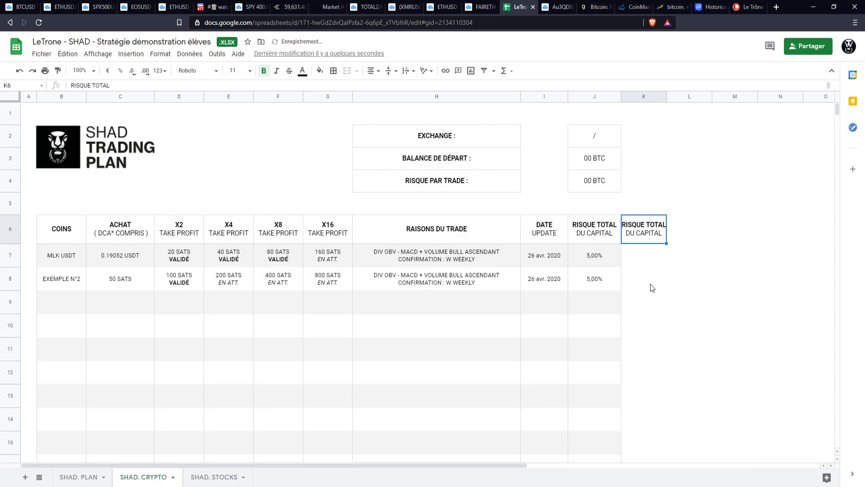
Step: Replace the copied header text in K6 with "TAILE DE POS."
double_click(657, 236)
drag(664, 228, 608, 222)
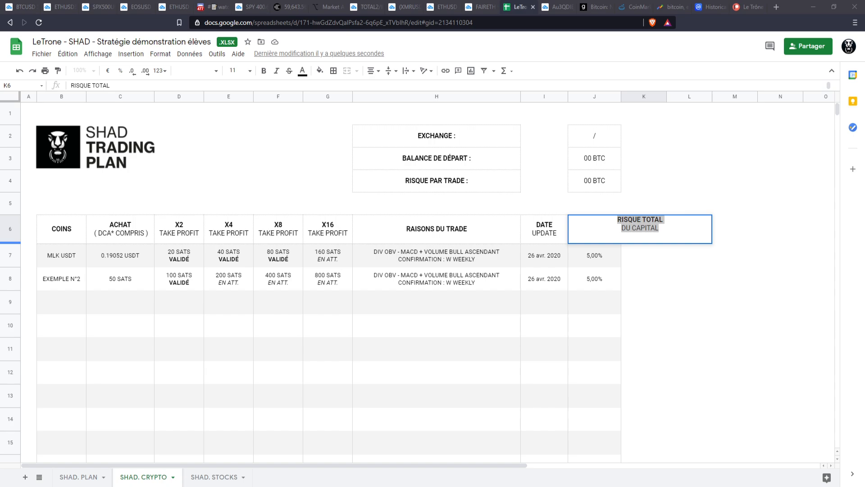
click(679, 232)
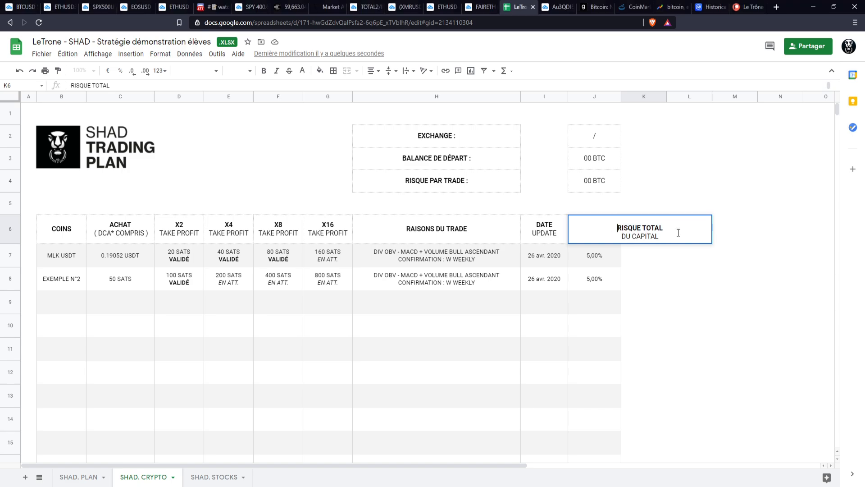
key(ctrl+End)
key(BackSpace)
key(BackSpace)
key(BackSpace)
key(BackSpace)
key(BackSpace)
key(BackSpace)
key(BackSpace)
key(BackSpace)
key(BackSpace)
key(BackSpace)
key(BackSpace)
key(BackSpace)
key(BackSpace)
key(BackSpace)
key(BackSpace)
key(BackSpace)
key(BackSpace)
key(BackSpace)
key(BackSpace)
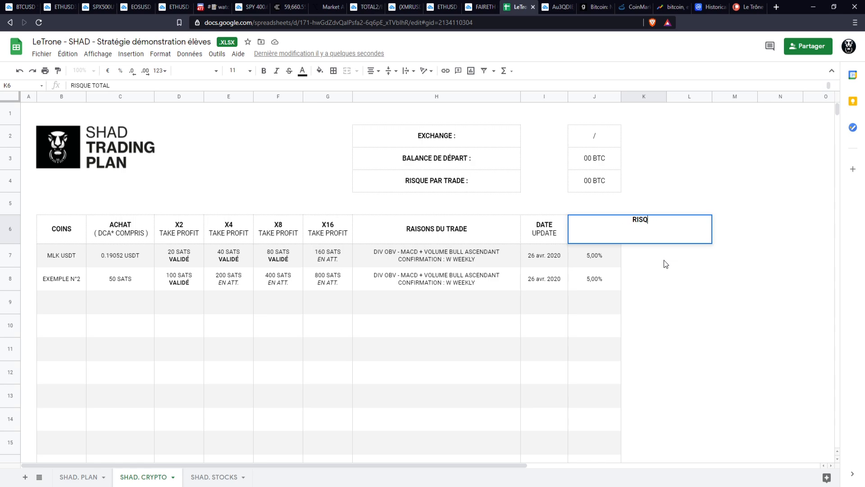
key(BackSpace)
key(BackSpace)
key(BackSpace)
key(BackSpace)
text(TAILE DE)
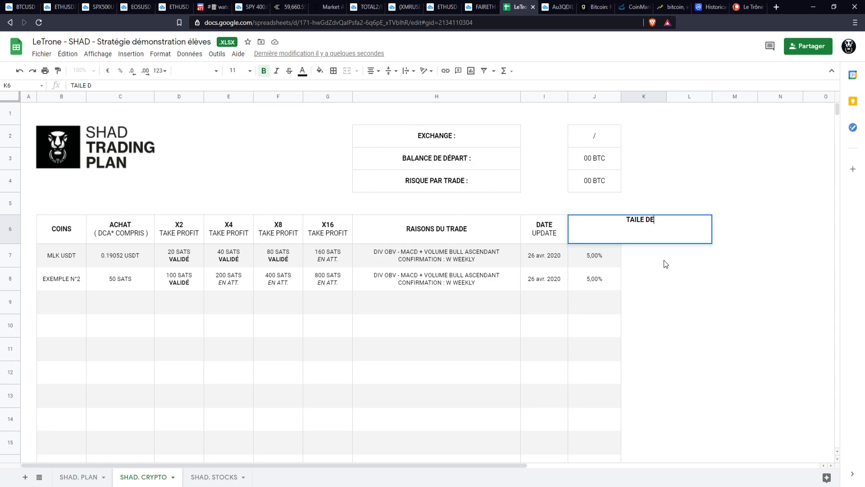
text( POS.)
key(Return)
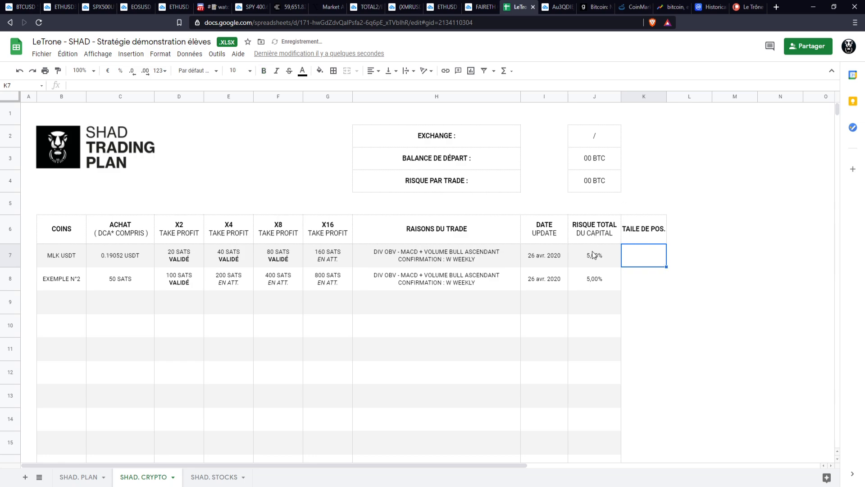
Step: Set the total capital risk of the MLK USDT trade in J7 to 3%
double_click(593, 255)
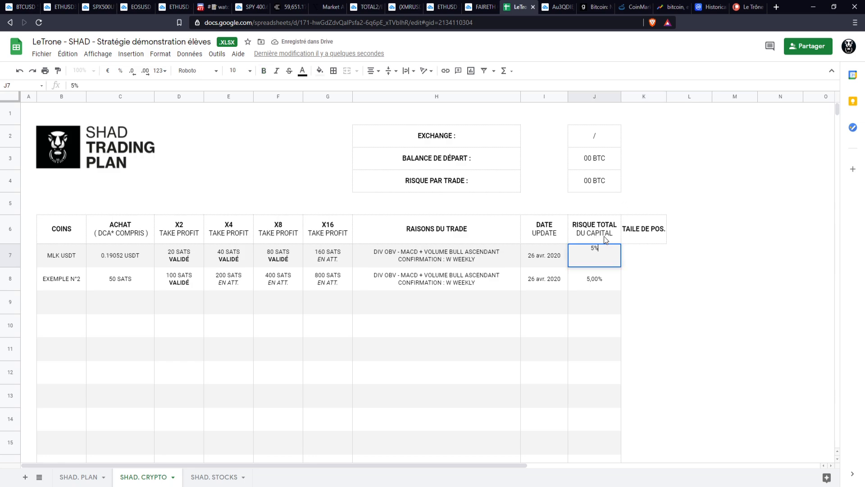
click(599, 239)
double_click(599, 251)
text(3)
key(Return)
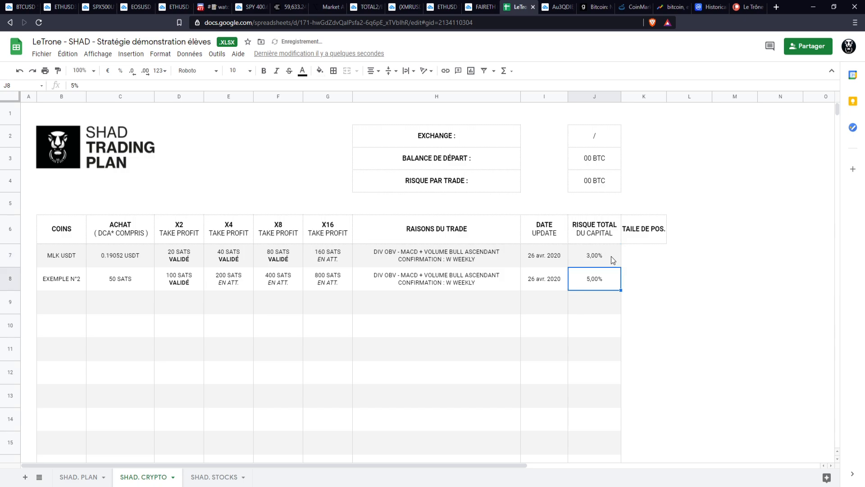
Step: Enter "150 USDT" as the MLK USDT position size in K7
double_click(637, 248)
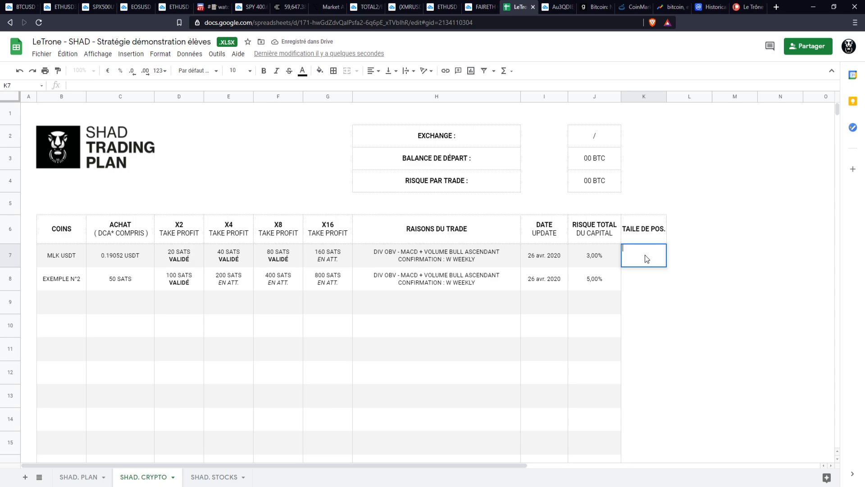
text(150 USDT)
key(Return)
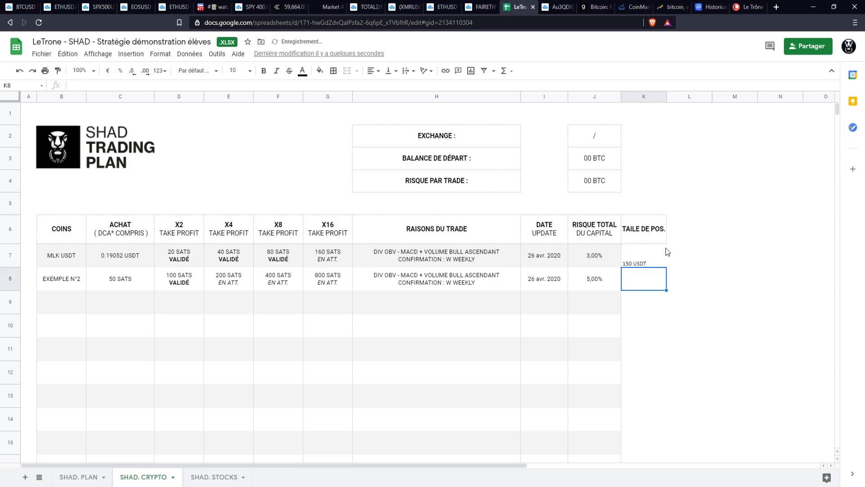
Step: Centre the position size in K7 horizontally and align it to the vertical middle of the cell
click(632, 261)
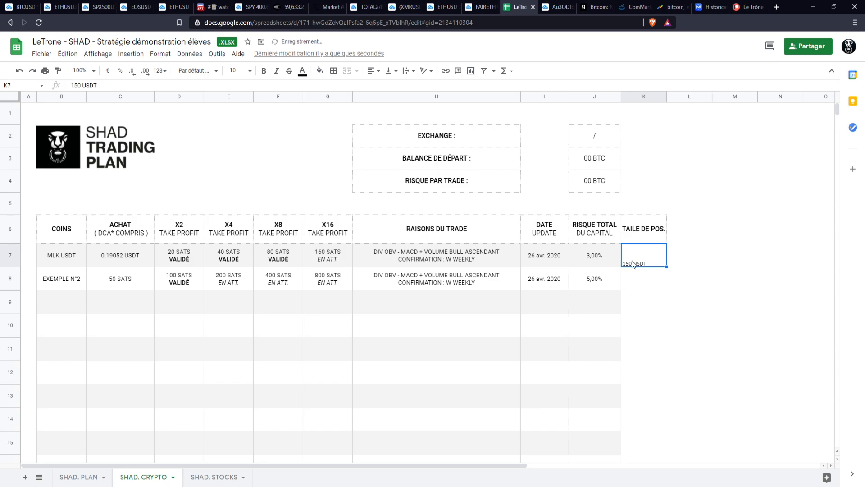
click(374, 71)
click(384, 89)
click(394, 71)
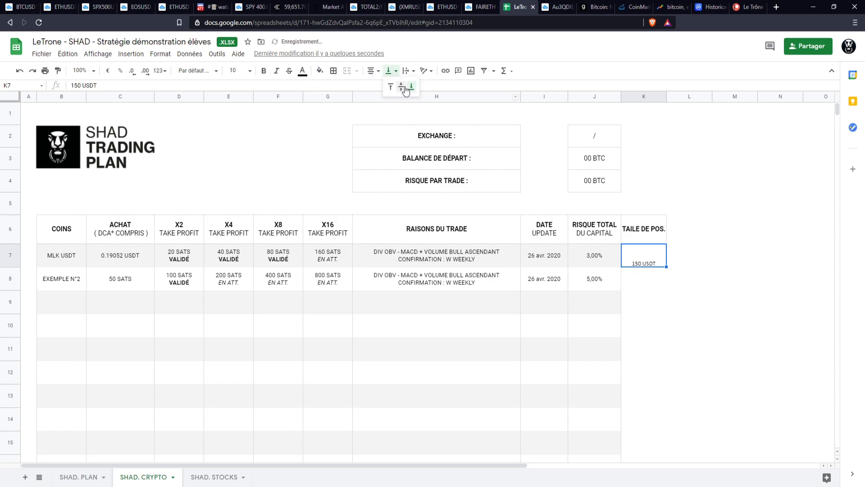
click(404, 90)
click(690, 302)
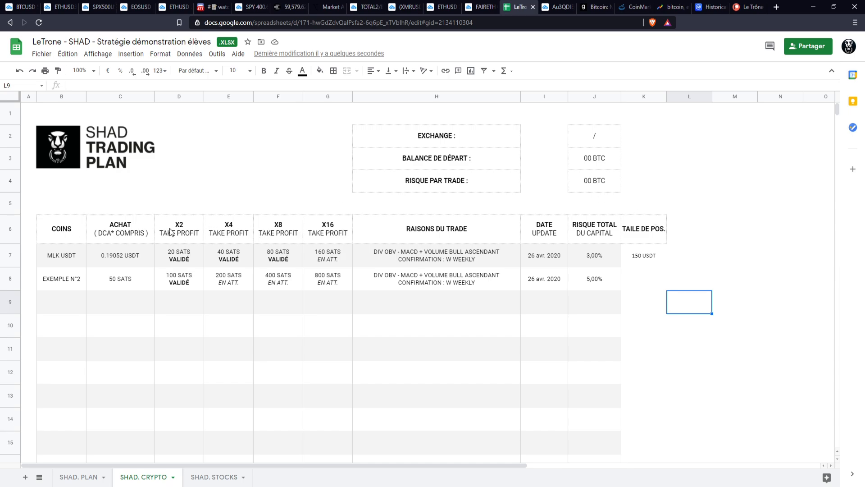
Step: Try changing the first two take-profit headers to X3 in D6 and X5 in E6
click(192, 234)
double_click(189, 224)
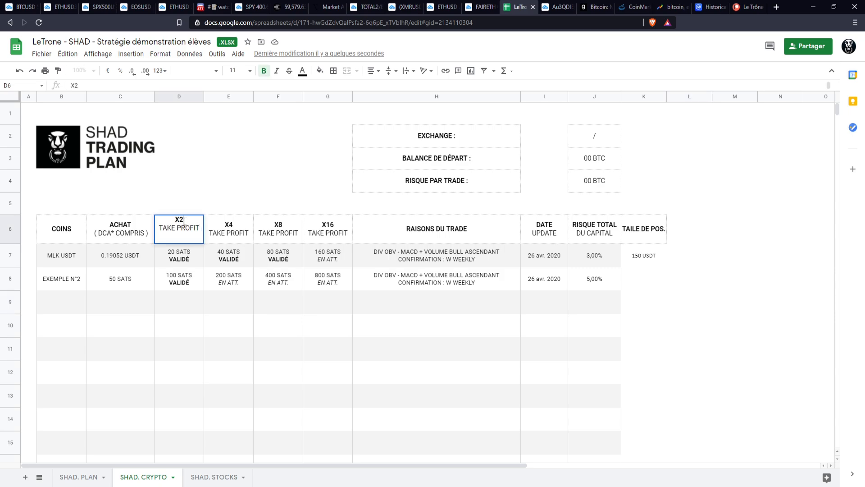
key(BackSpace)
text(3)
key(Return)
double_click(233, 219)
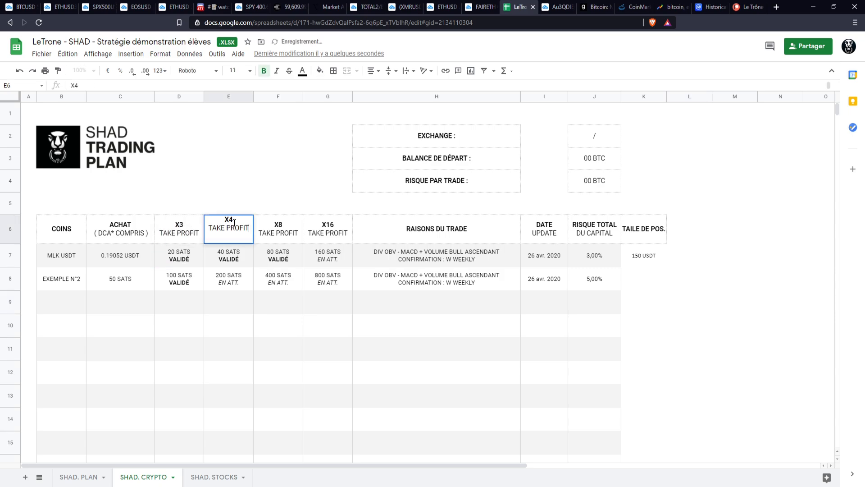
key(BackSpace)
text(5)
key(Return)
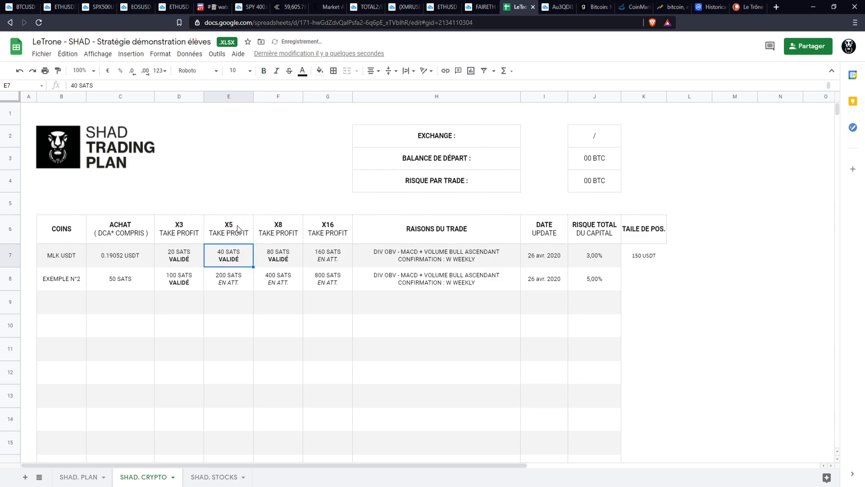
Step: Try changing the last take-profit header in G6 to X150
click(334, 226)
double_click(336, 221)
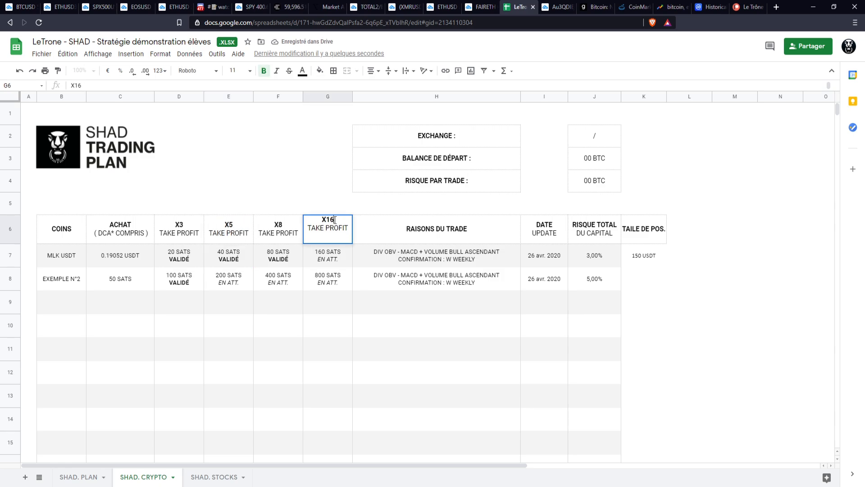
key(BackSpace)
text(6)
key(Return)
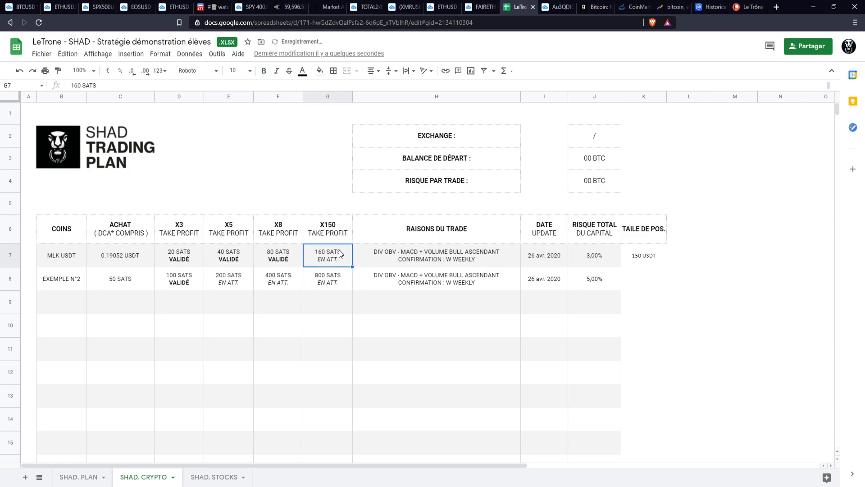
Step: Undo the take-profit header edits in D6, E6 and G6, keeping the centred alignment in K7
key(Up)
key(ctrl+z)
key(ctrl+z)
key(ctrl+z)
key(ctrl+z)
key(ctrl+z)
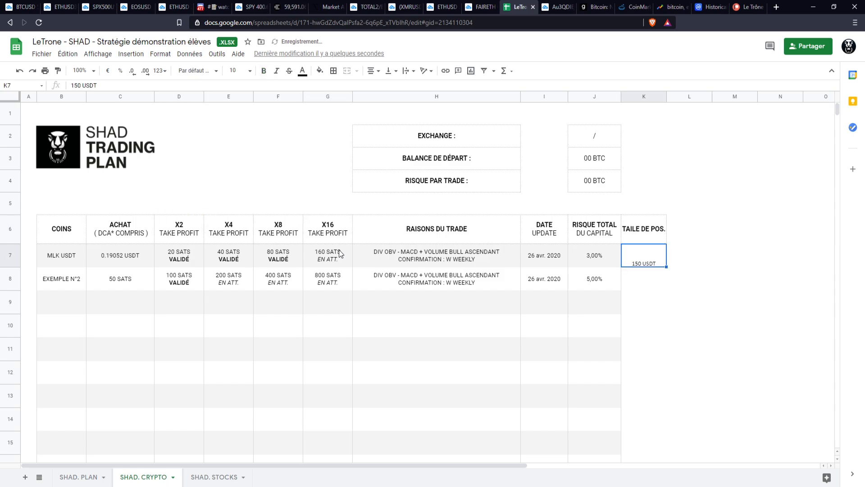
key(ctrl+z)
Step: Check the MLKUSDT chart and replace the X2 take profit in D7 with "0.38104 USDT EN ATT."
click(188, 258)
double_click(180, 260)
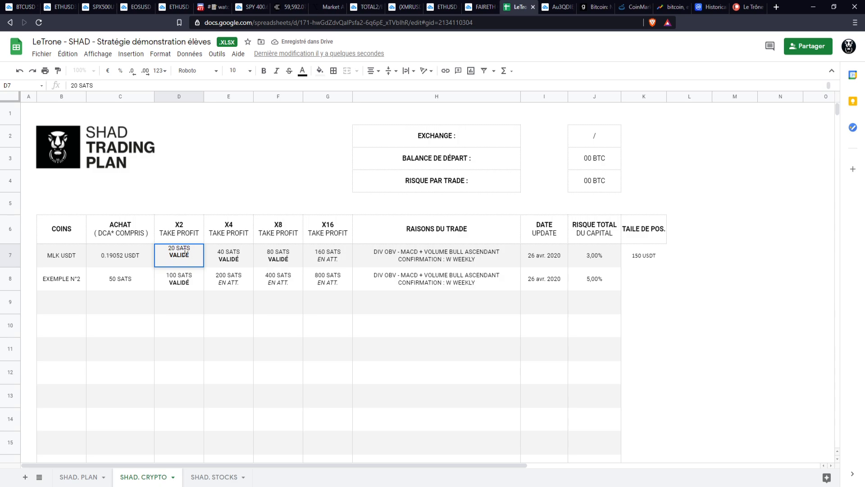
key(ctrl+a)
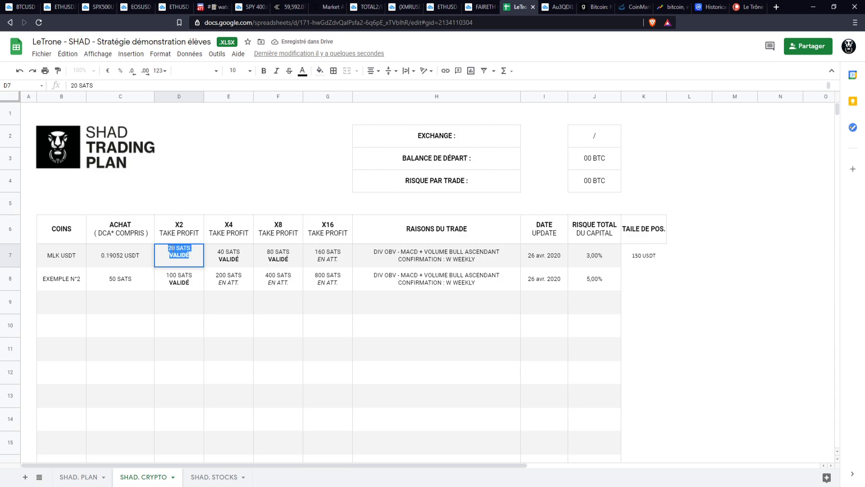
click(558, 9)
click(517, 7)
key(BackSpace)
text(0.3)
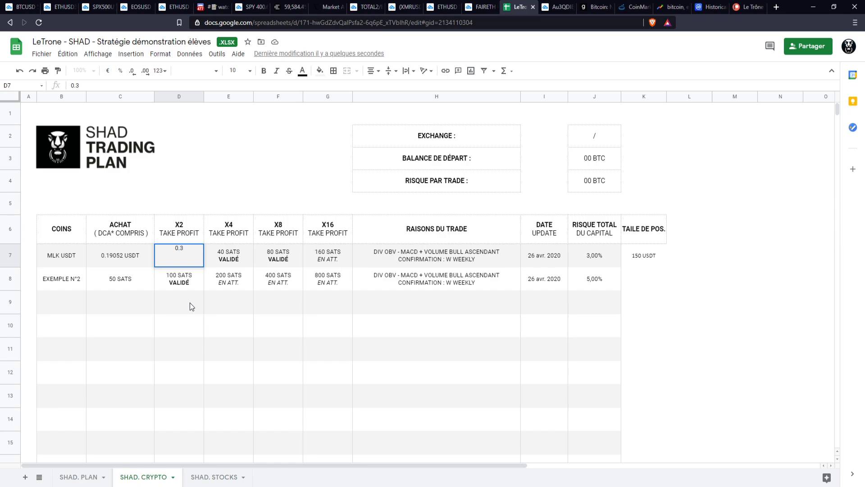
text(8104 USDT EN ARTT)
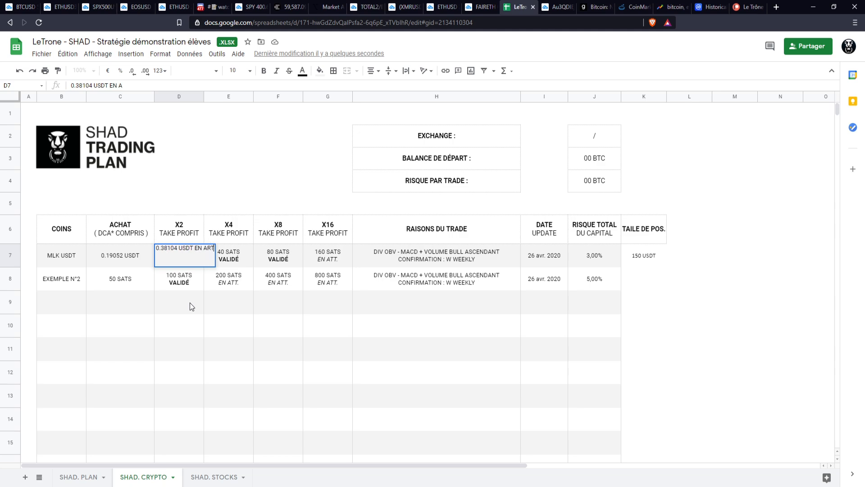
key(BackSpace)
key(BackSpace)
key(BackSpace)
text(TT.)
key(Return)
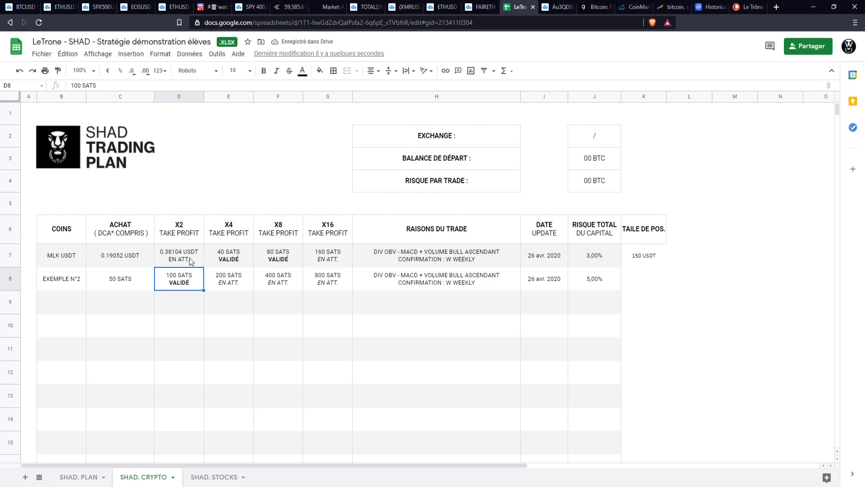
Step: Look up the second SHAD level on the MLKUSDT chart and enter "0.76208 USDT" with "EN ATT." on a second line in E7
click(233, 261)
click(567, 8)
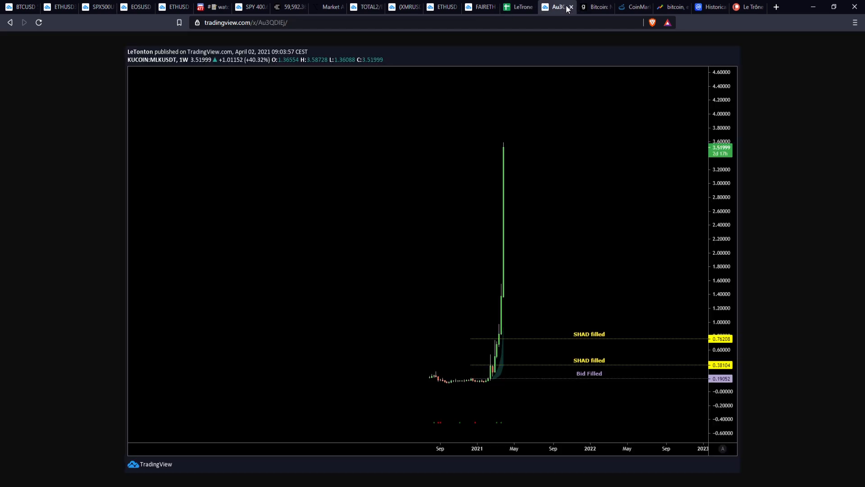
click(519, 6)
key(ctrl+a)
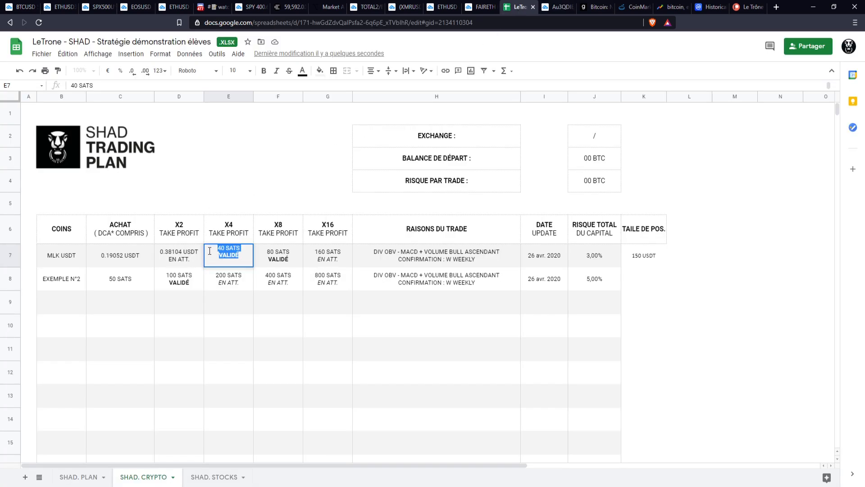
text(0.76208 USDT)
key(alt+Return)
text(EN ATT.)
key(Return)
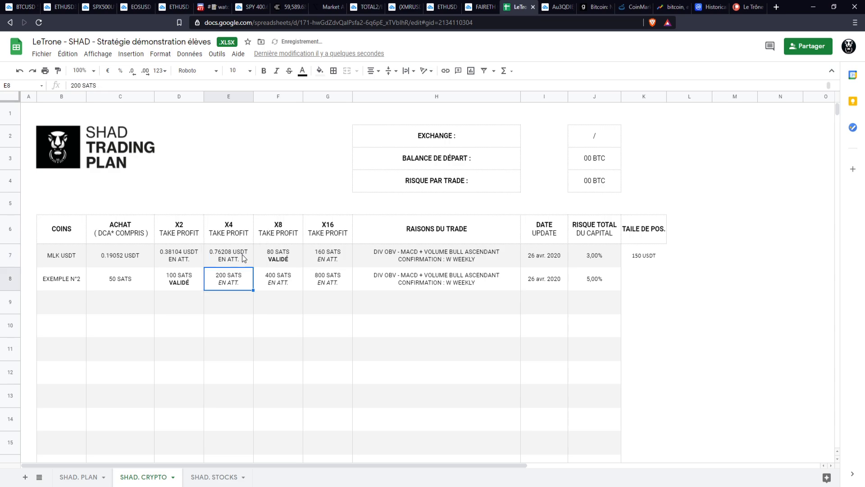
Step: Change the status in D7's X2 take profit so the cell reads "0.38104 USDT FILLED." and make it bold
double_click(179, 254)
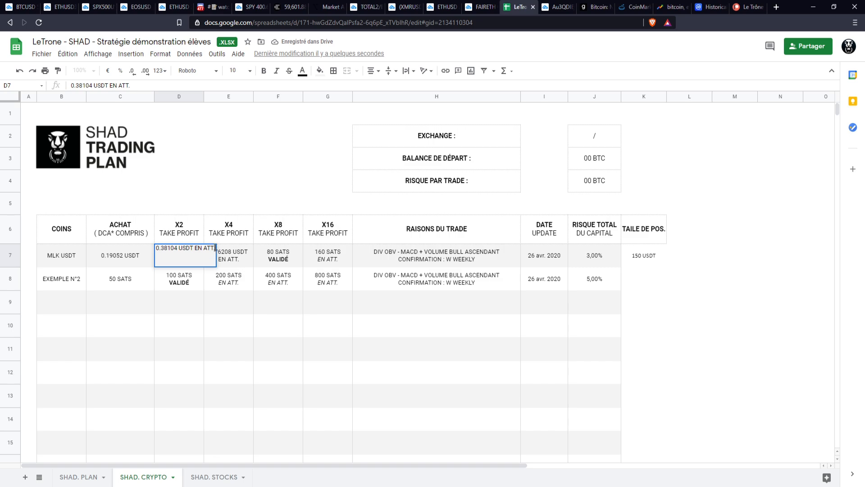
key(BackSpace)
key(BackSpace)
key(BackSpace)
key(BackSpace)
key(BackSpace)
key(BackSpace)
key(BackSpace)
key(BackSpace)
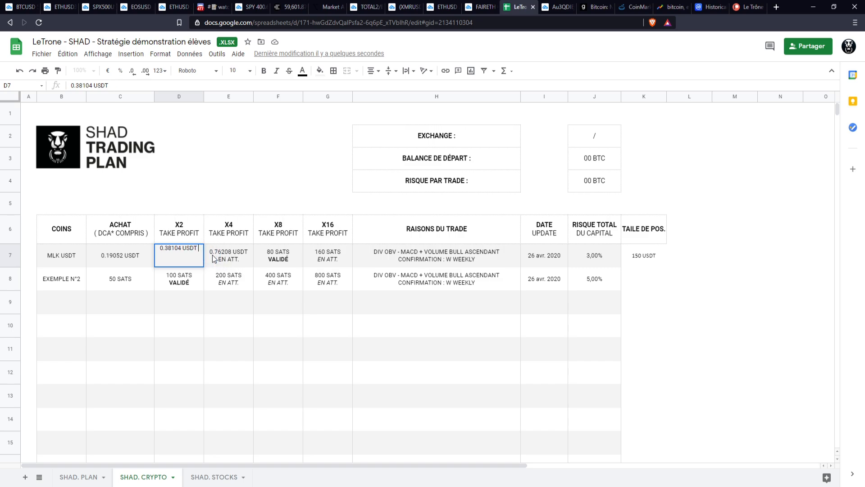
text(FILLED.)
key(ctrl+a)
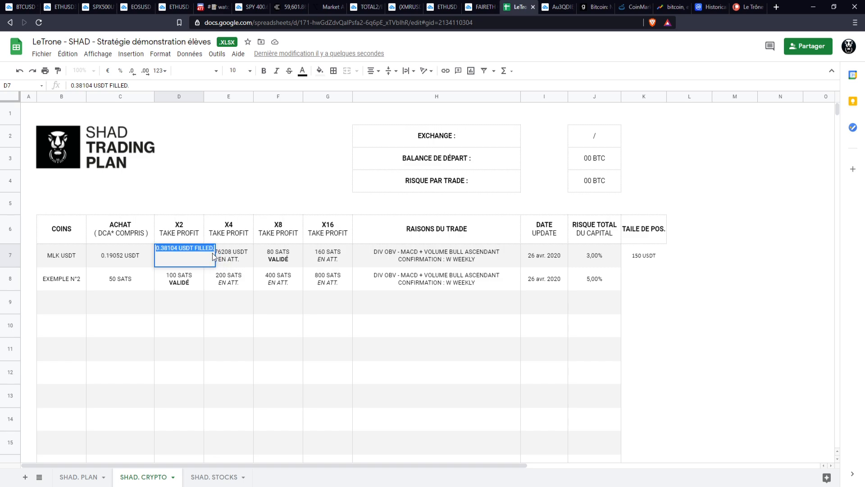
key(ctrl+b)
click(213, 156)
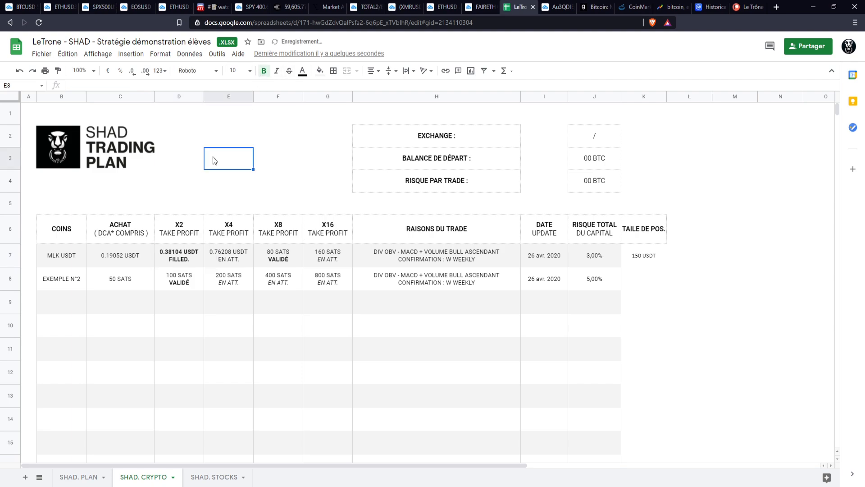
Step: Change the status in E7's X4 take profit so the cell reads "0.76208 USDT FILLED." and make it bold
click(221, 256)
double_click(243, 252)
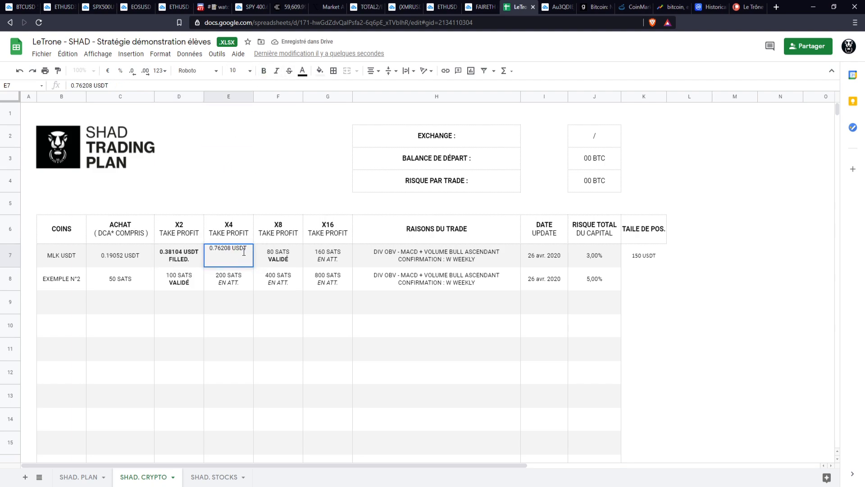
text(f)
text(ILLED.)
key(ctrl+a)
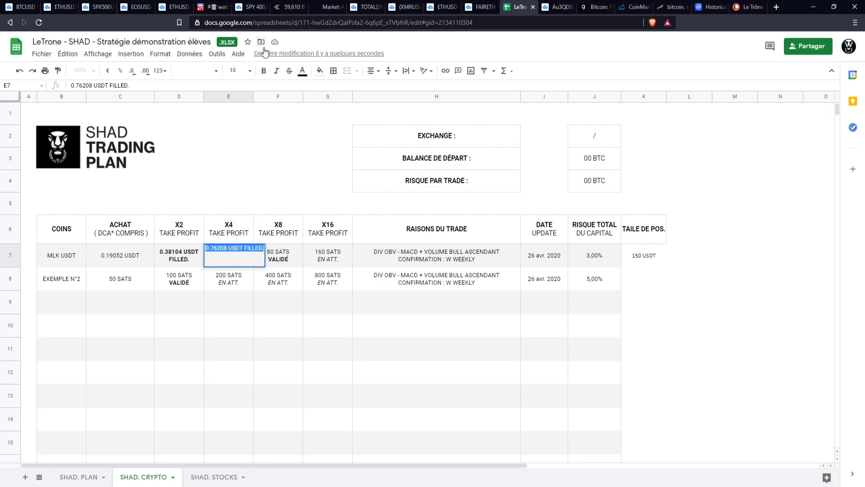
click(264, 71)
click(280, 136)
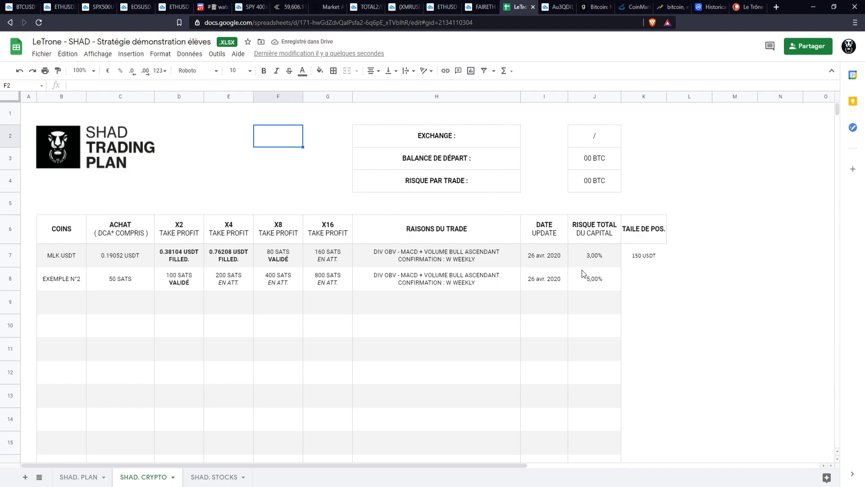
click(231, 253)
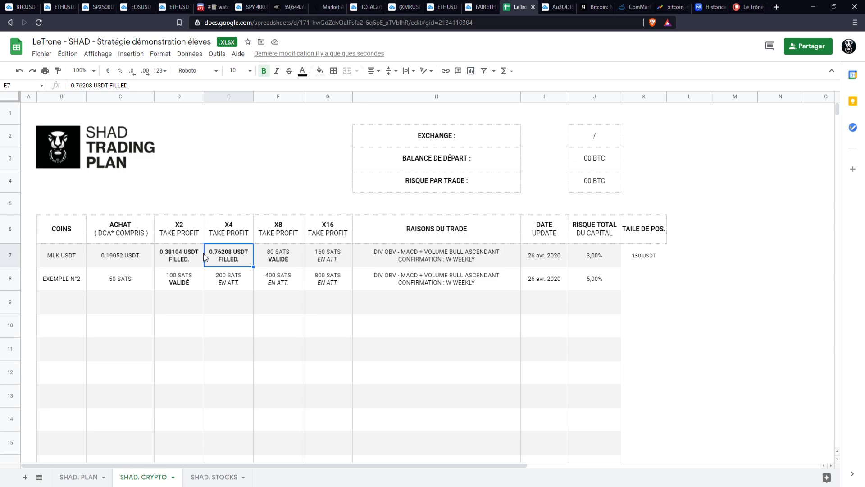
Step: Replace the trade reasons in H7 with "Marché horizontal, W weekly, Multiples W en Daily et momentum très bullish", consulting the MLKUSDT chart
click(410, 257)
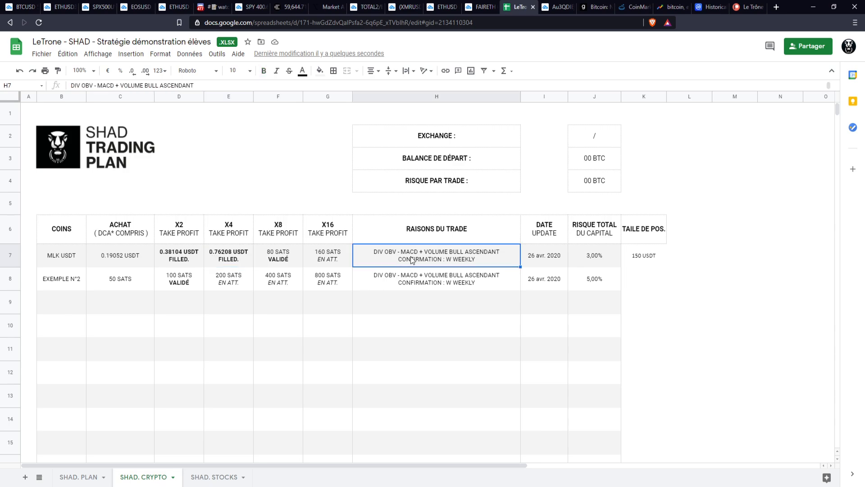
double_click(473, 253)
drag(475, 256, 506, 253)
click(548, 7)
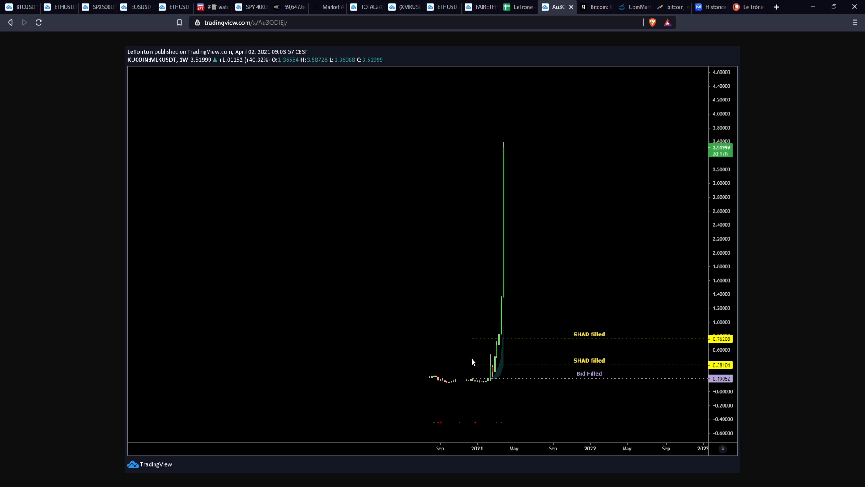
click(520, 7)
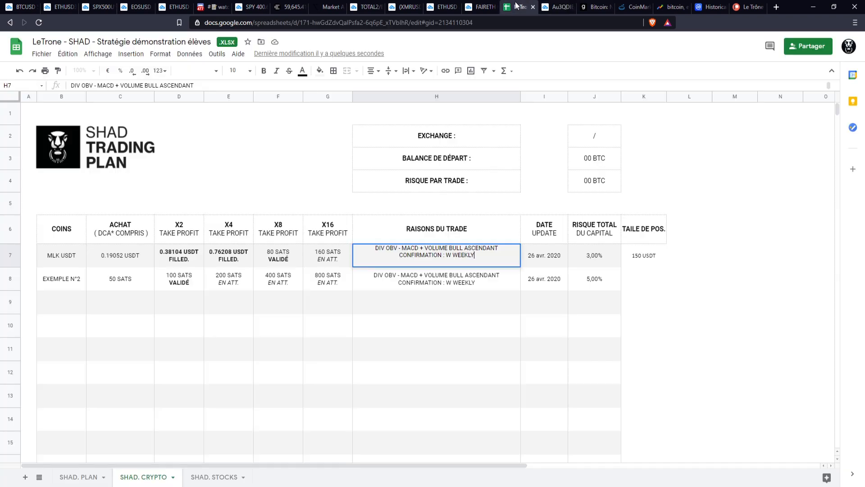
drag(475, 256, 360, 249)
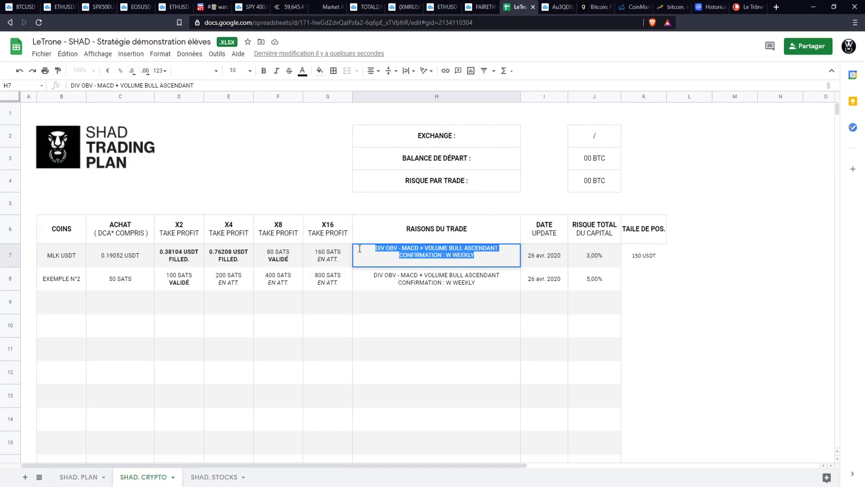
text(Marc)
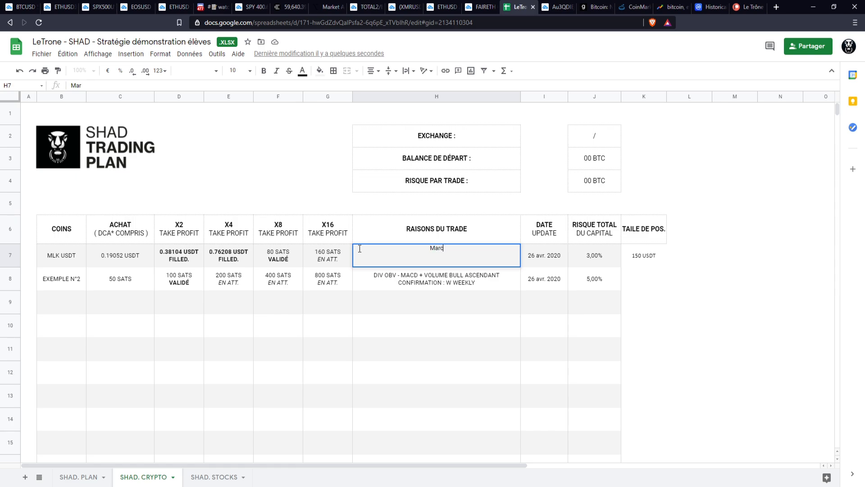
text(hé hrorizontal, W weekly)
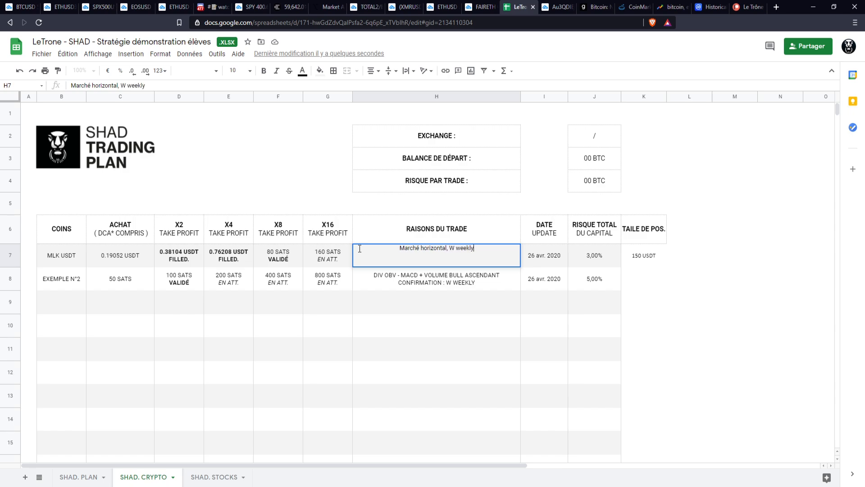
text(, Multiples W en D)
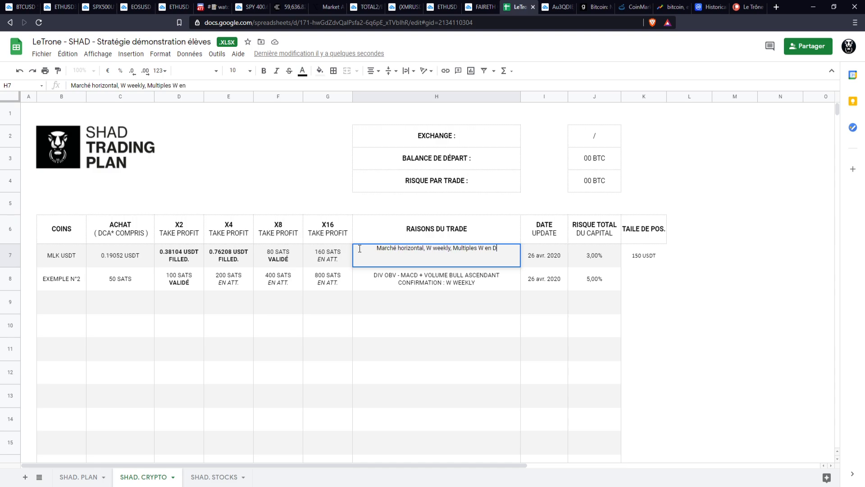
text(aily et momentum très bullish)
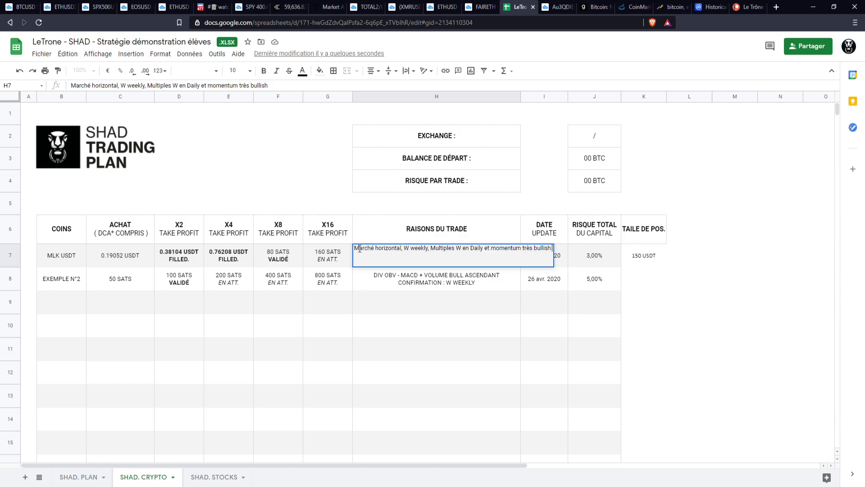
key(Return)
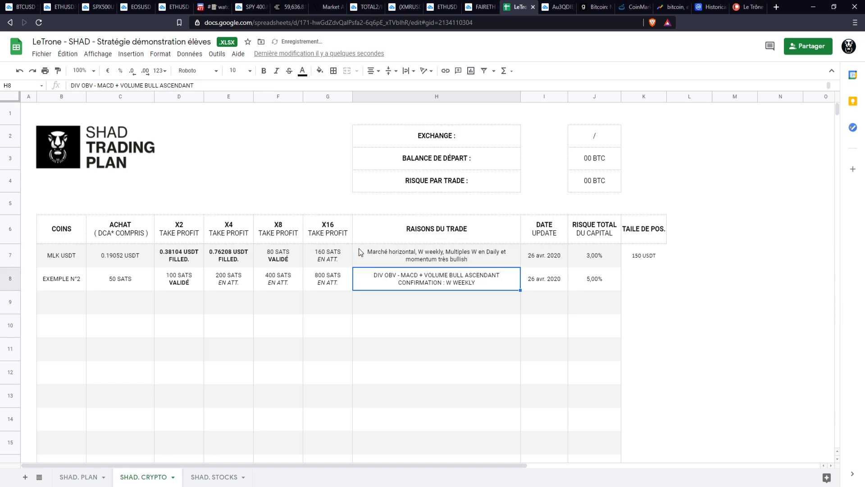
double_click(466, 262)
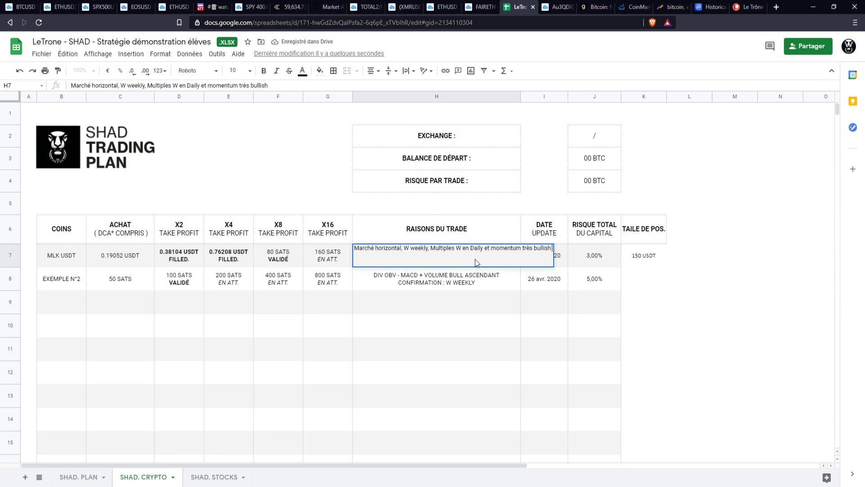
click(557, 7)
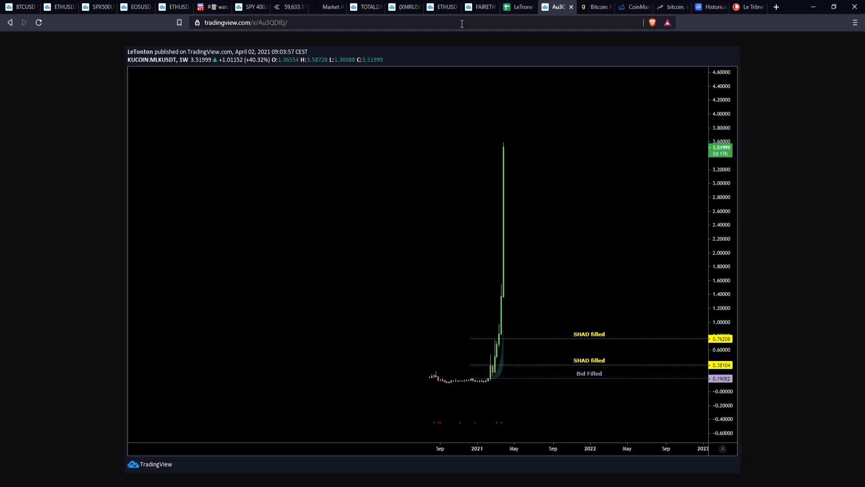
click(515, 7)
click(468, 301)
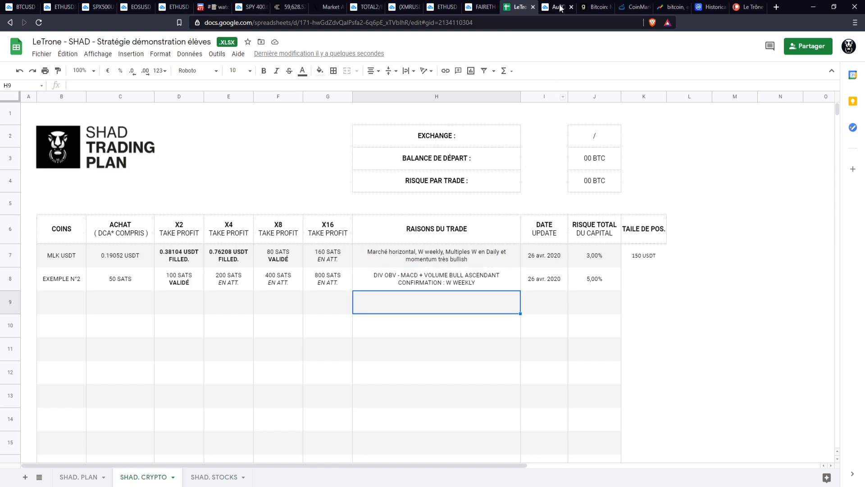
Step: Check the trade timing on the MLKUSDT chart and set the update date in I7 to 14 févr. 2021
double_click(537, 260)
click(559, 6)
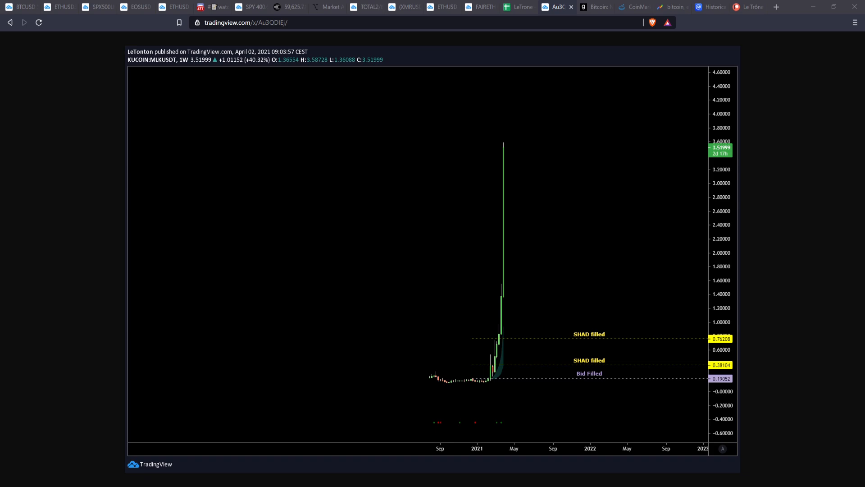
click(518, 7)
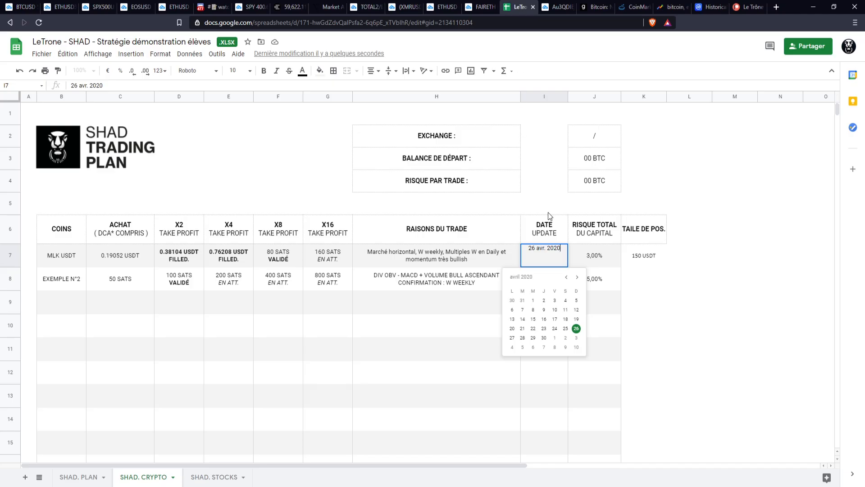
click(566, 277)
click(567, 277)
click(554, 319)
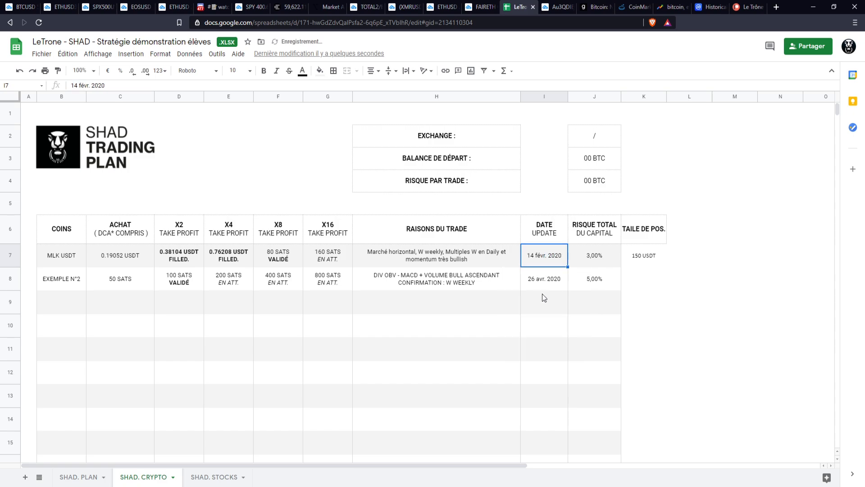
double_click(558, 263)
key(BackSpace)
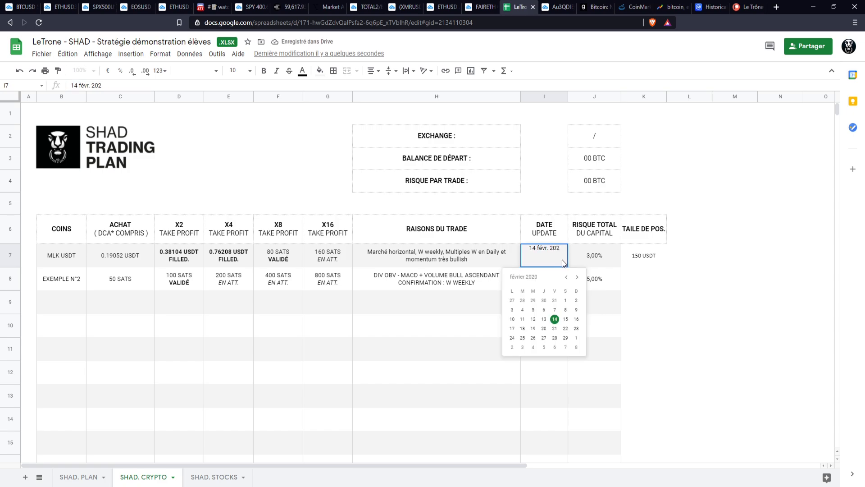
text(1)
key(Return)
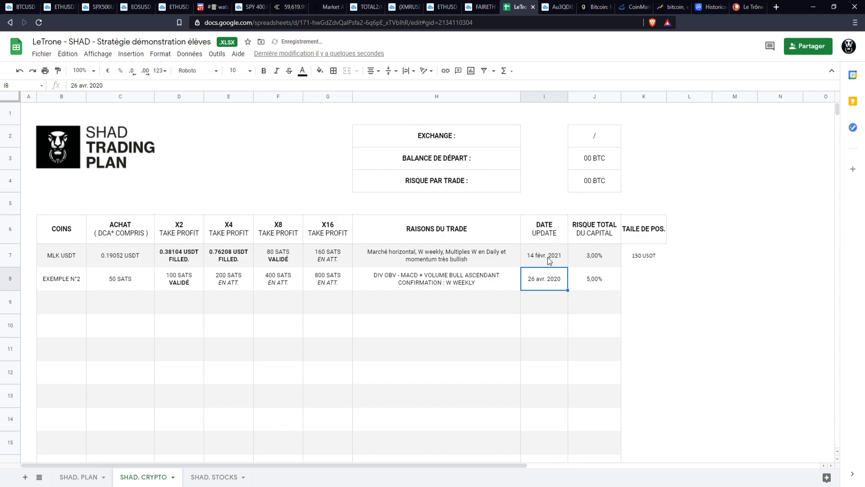
Step: Review the MLK USDT row's date and risk cells, and look over the table and the remarks section below it
click(550, 257)
click(603, 255)
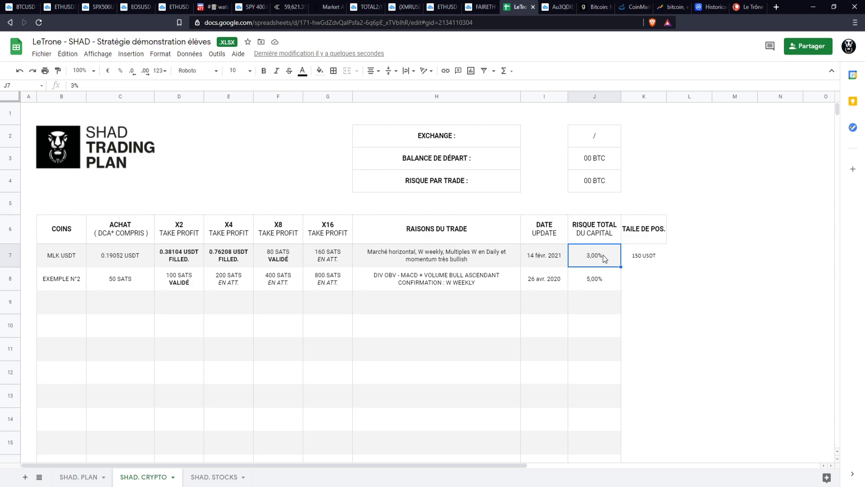
scroll(199, 282, down, 5)
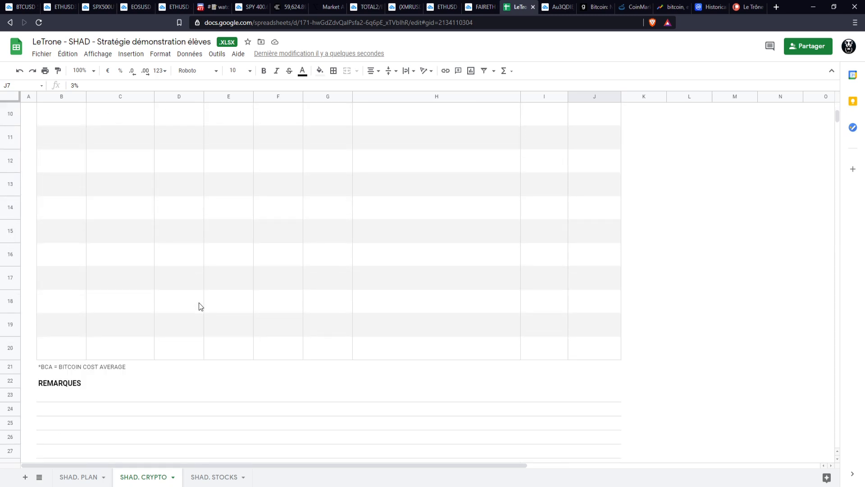
scroll(201, 303, up, 5)
scroll(204, 311, down, 5)
scroll(249, 244, up, 2)
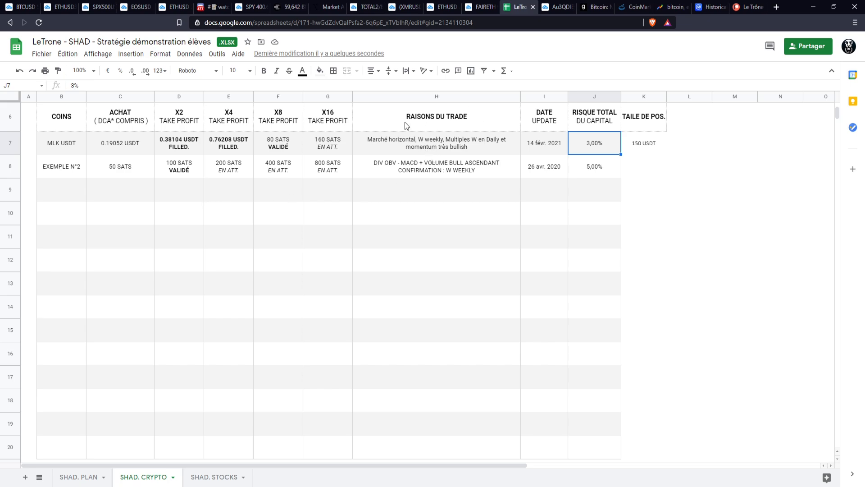
scroll(410, 189, up, 2)
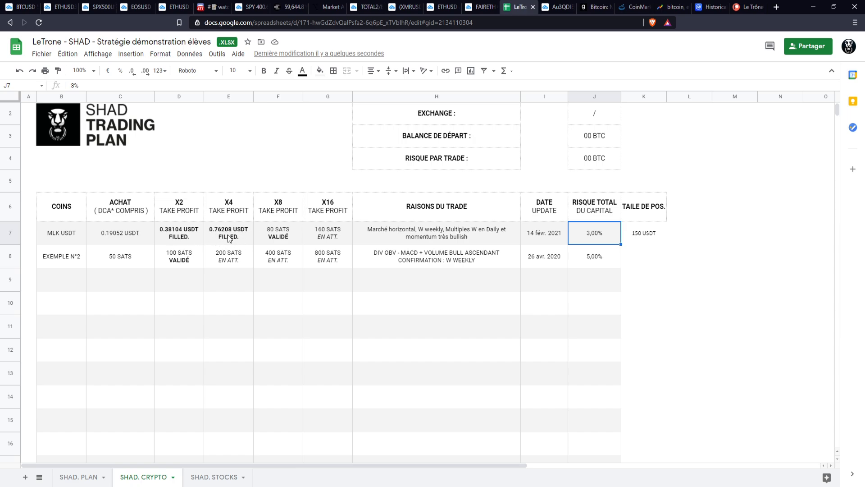
Step: Add a "Notes" header in L6 beside the position size column and centre it vertically
click(680, 211)
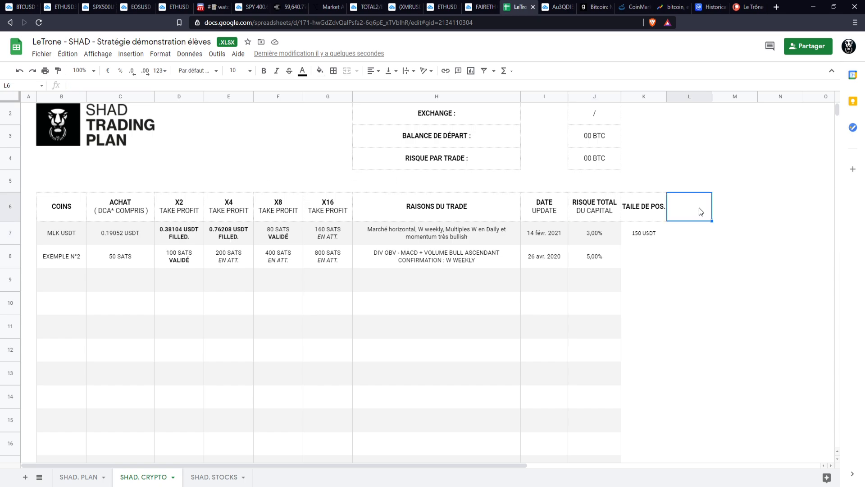
scroll(718, 304, down, 3)
scroll(718, 303, up, 3)
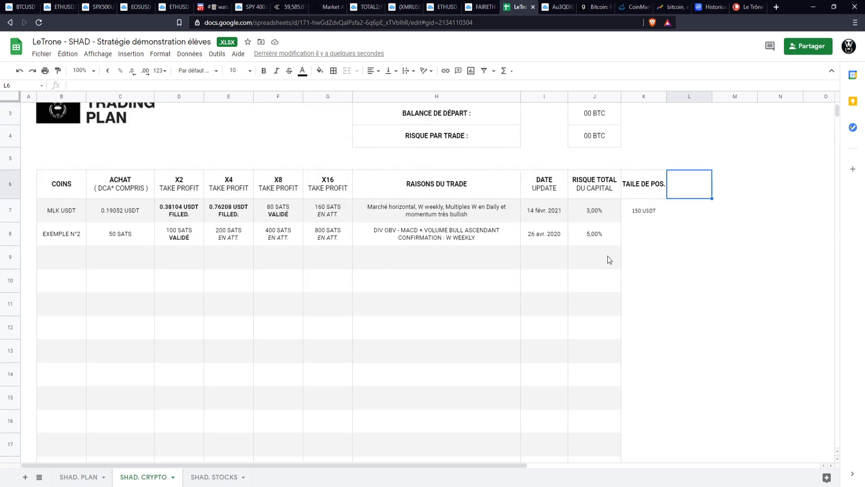
double_click(685, 187)
text(Notes)
key(Return)
click(671, 174)
click(390, 71)
click(400, 93)
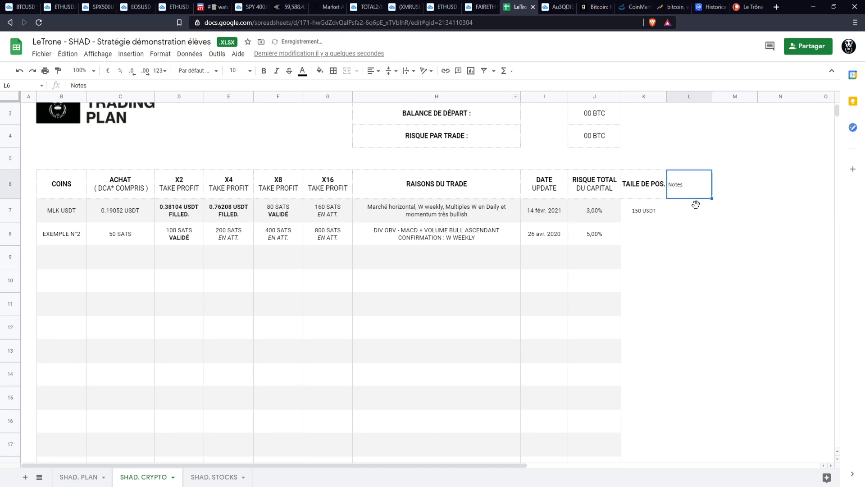
click(728, 233)
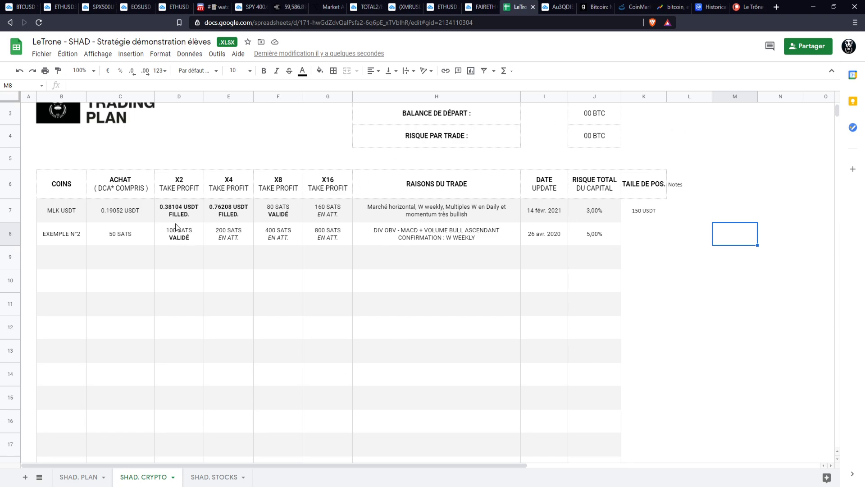
Step: Consult the SHAD. PLAN sheet's rules and review the MLK USDT take-profit cells in the SHAD. CRYPTO sheet
click(74, 476)
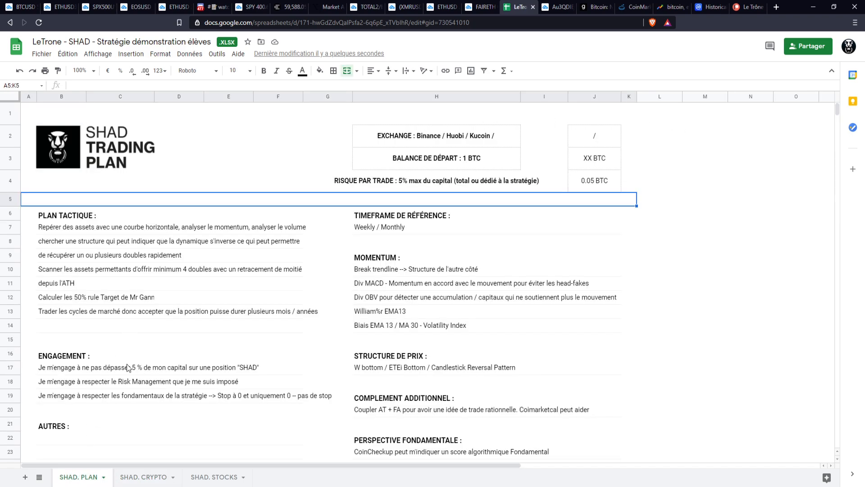
click(141, 477)
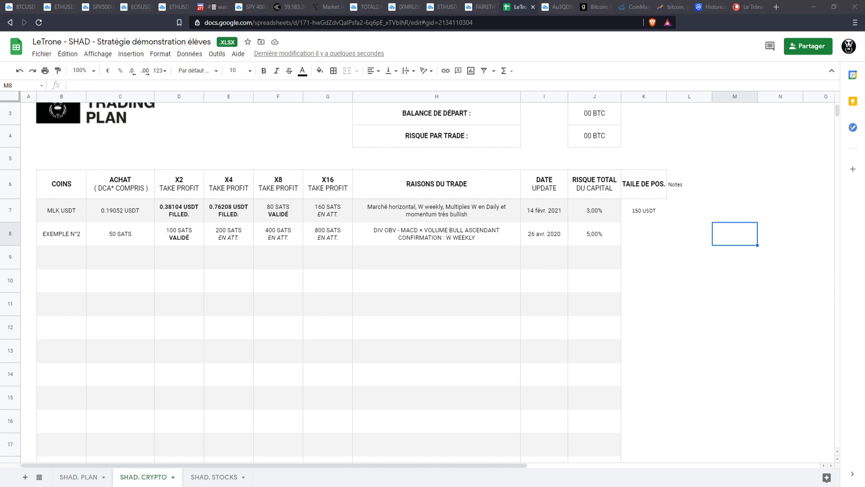
scroll(428, 279, up, 2)
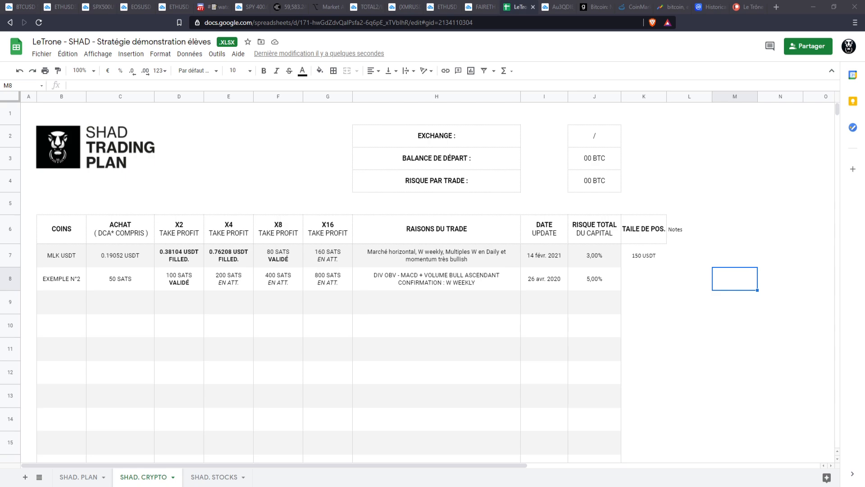
scroll(428, 280, down, 3)
scroll(428, 280, up, 3)
click(236, 264)
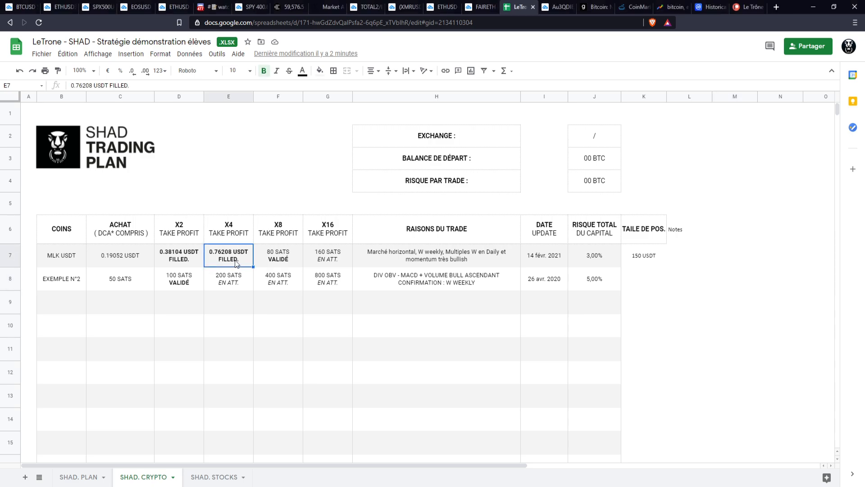
click(174, 261)
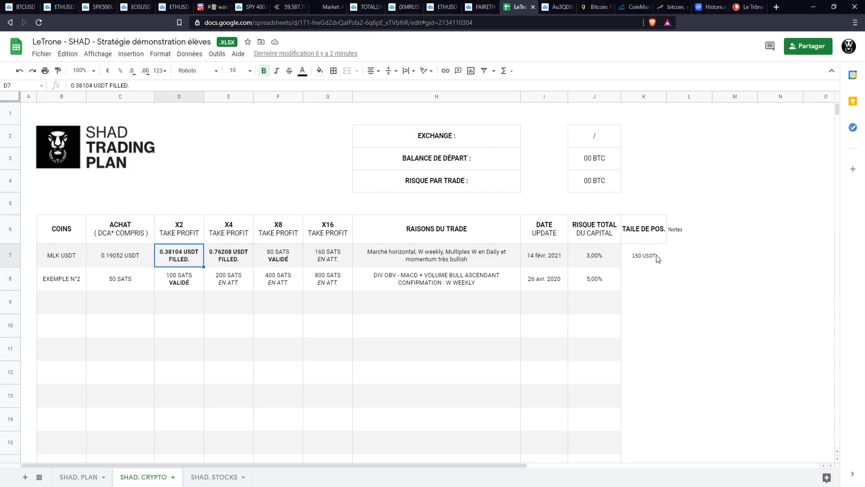